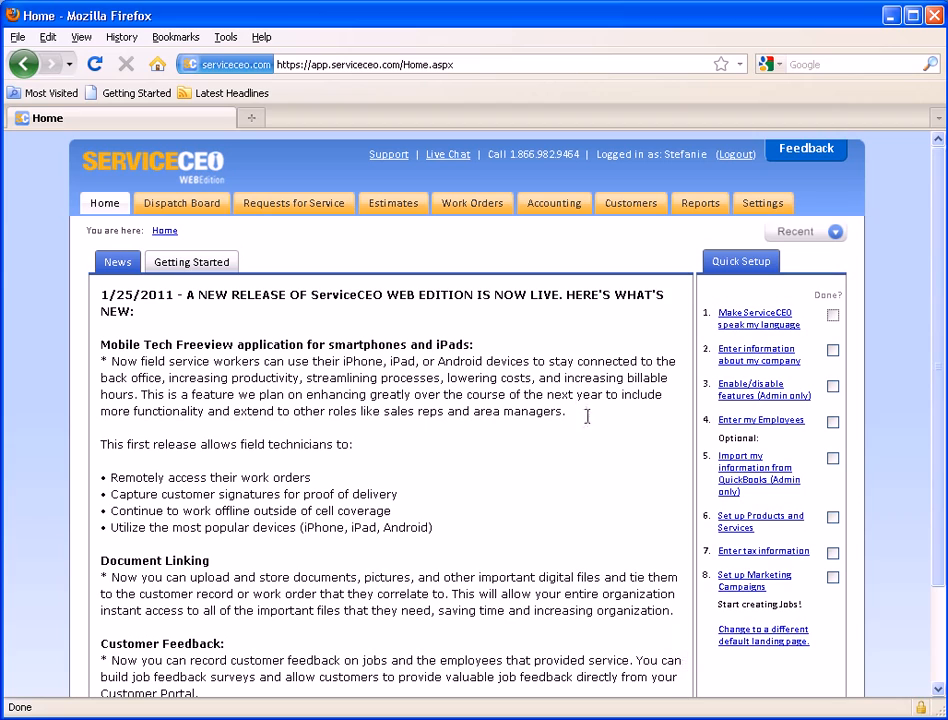
Step: Open the invoice of the Install backup software work order for editing and view the Issue Date calendar without picking a date
click(472, 204)
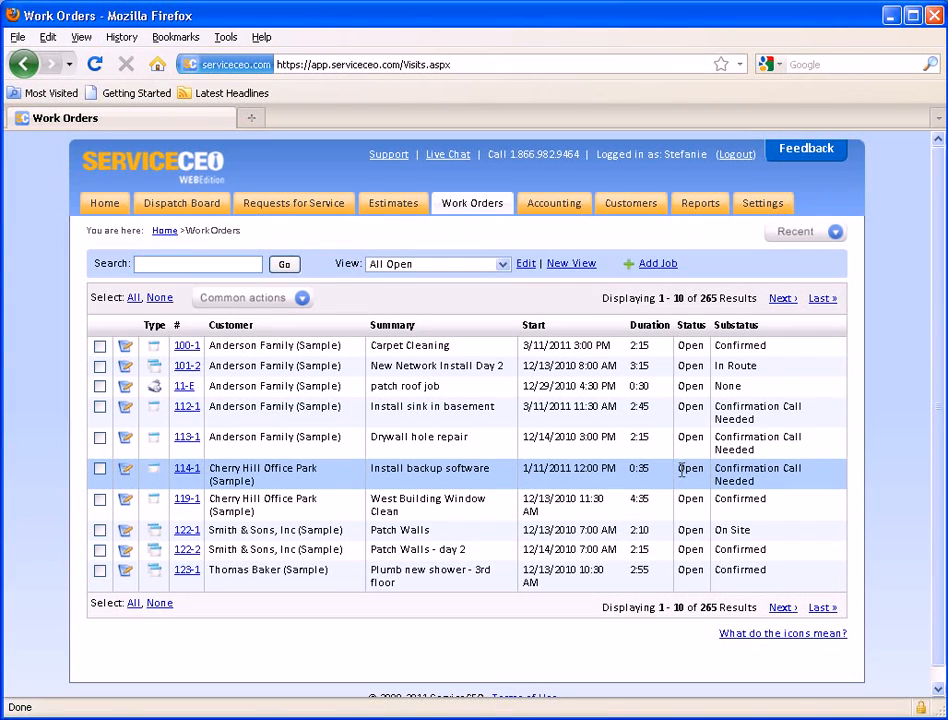
click(186, 470)
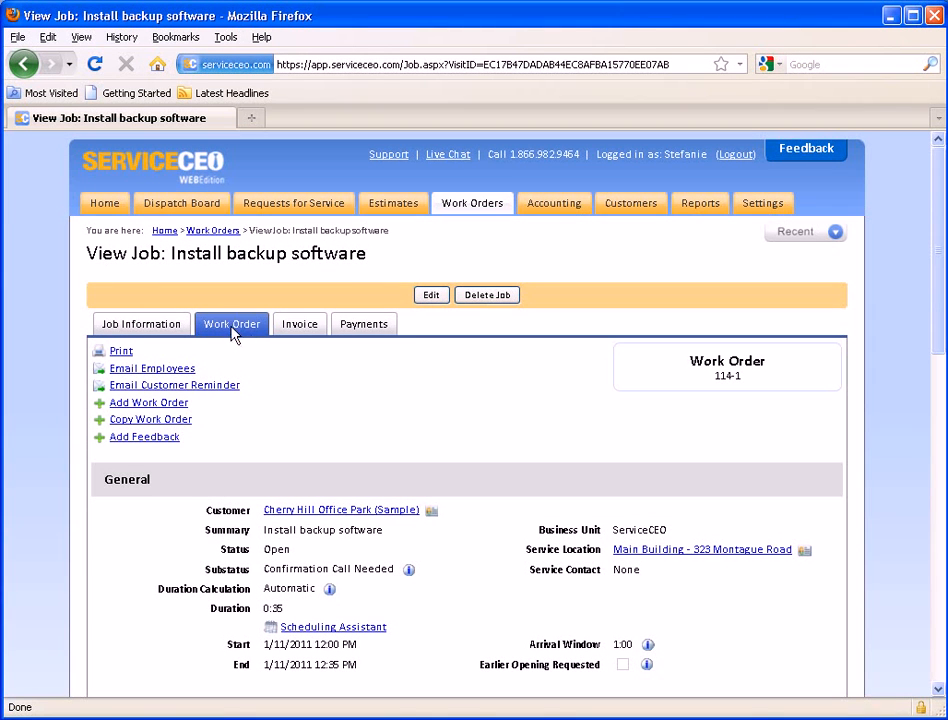
click(300, 326)
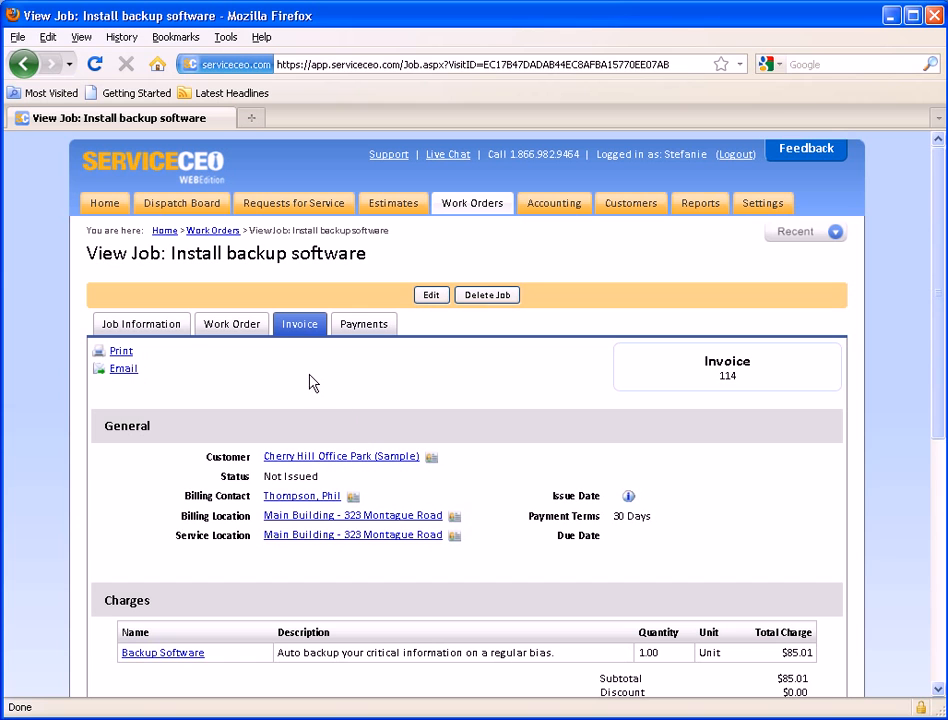
click(431, 298)
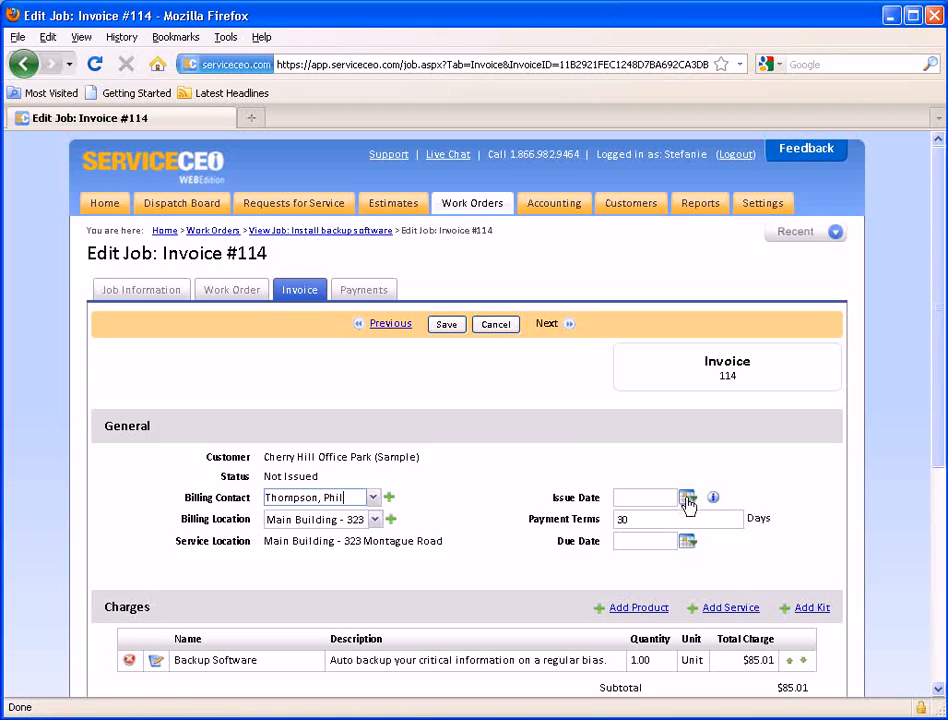
click(687, 498)
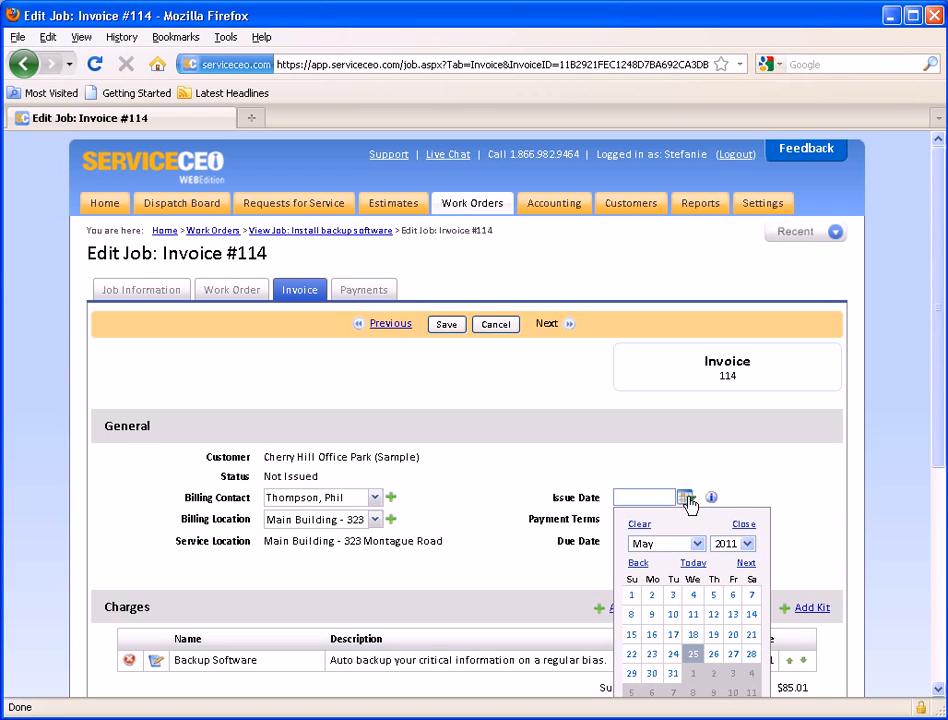
click(599, 461)
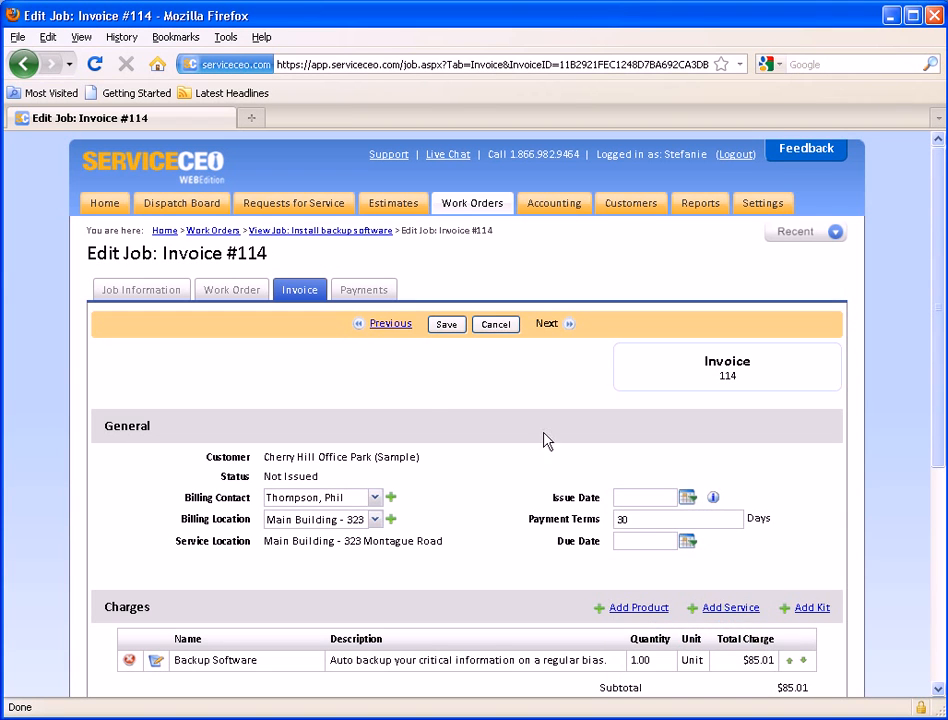
Step: Set the status of the Install backup software work order to Closed and return to its invoice
click(386, 326)
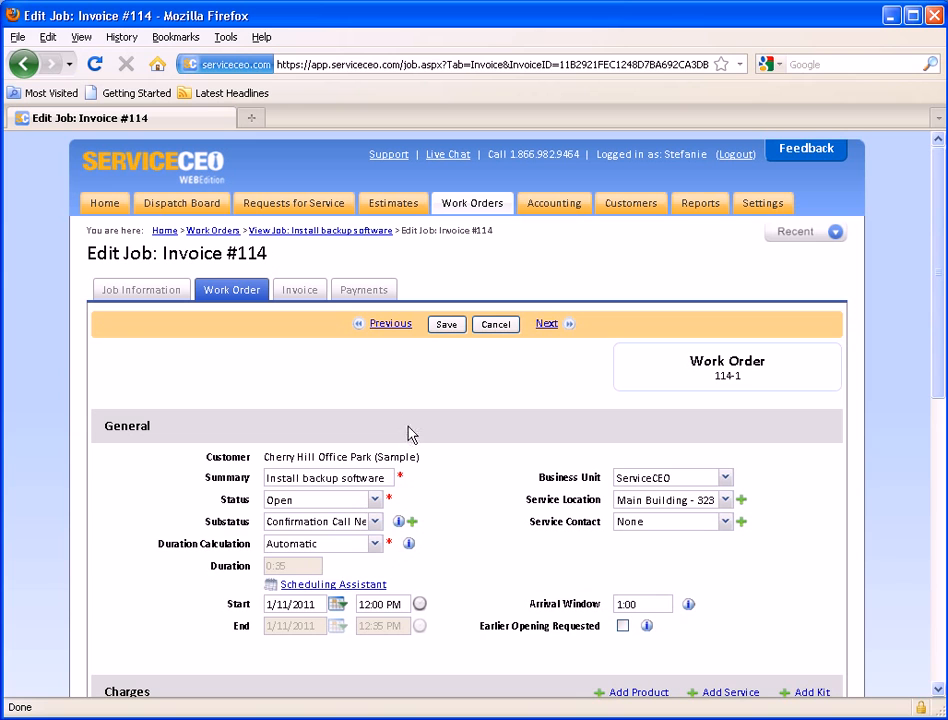
click(376, 500)
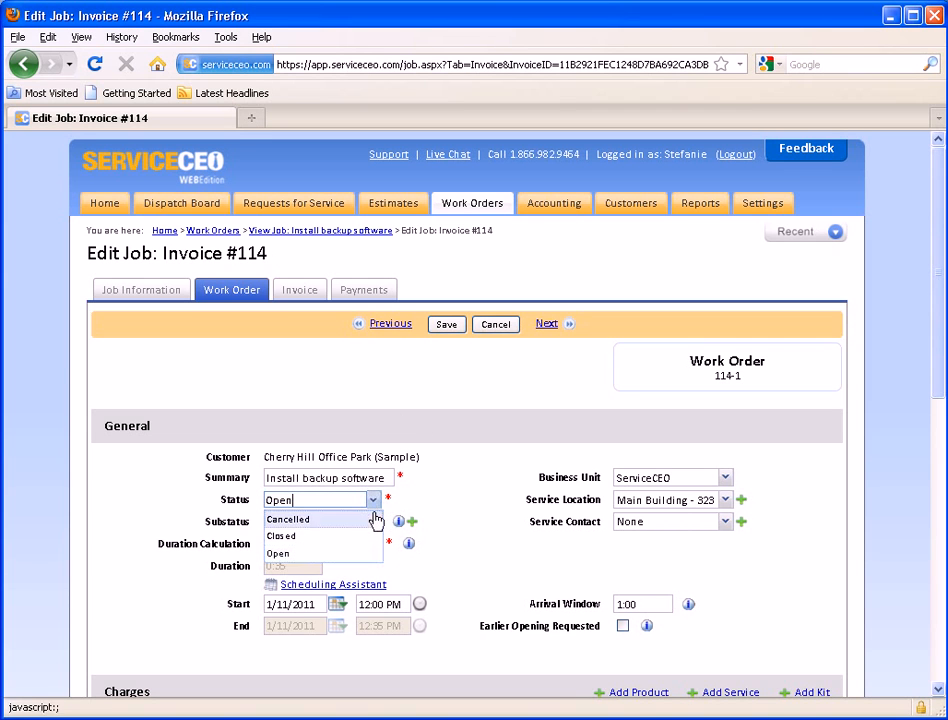
click(325, 544)
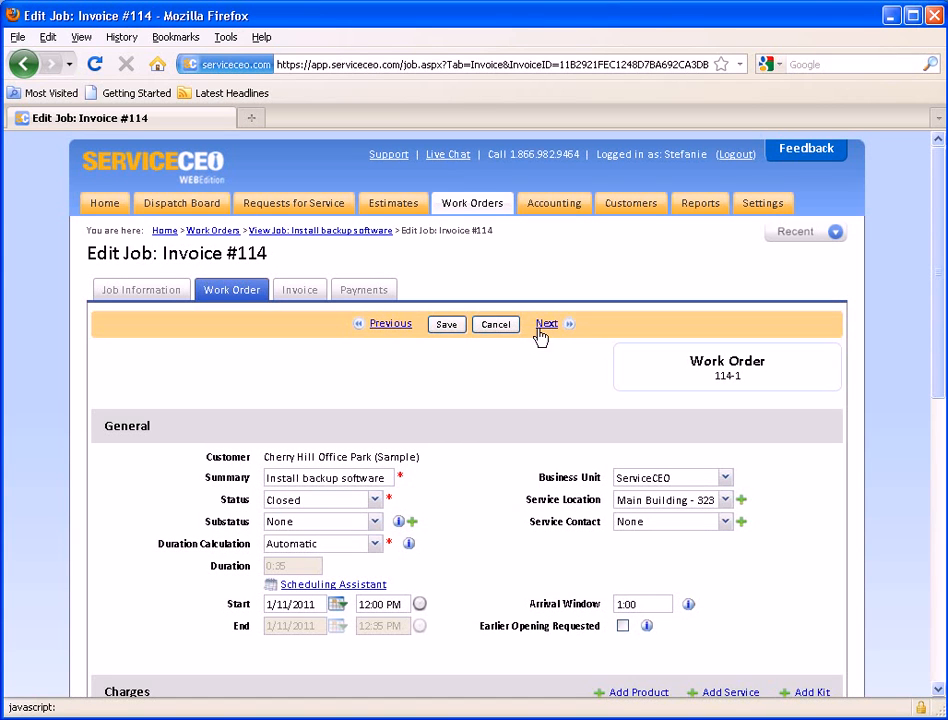
click(545, 325)
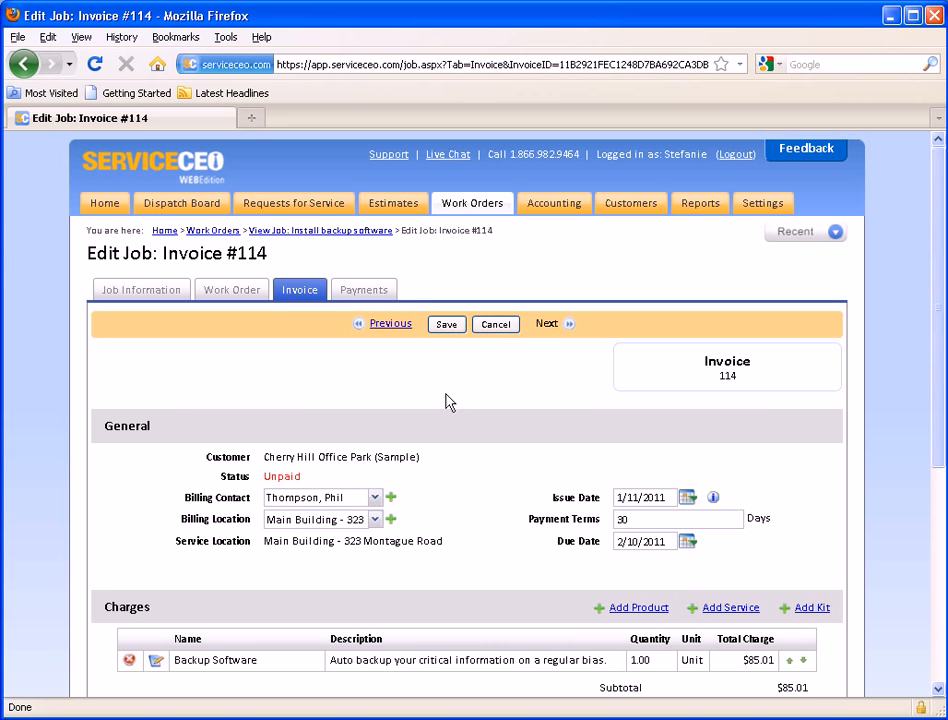
Step: Review the invoice's status, issue date, payment terms and available billing contacts without changing them
drag(263, 477, 307, 488)
click(553, 497)
click(693, 503)
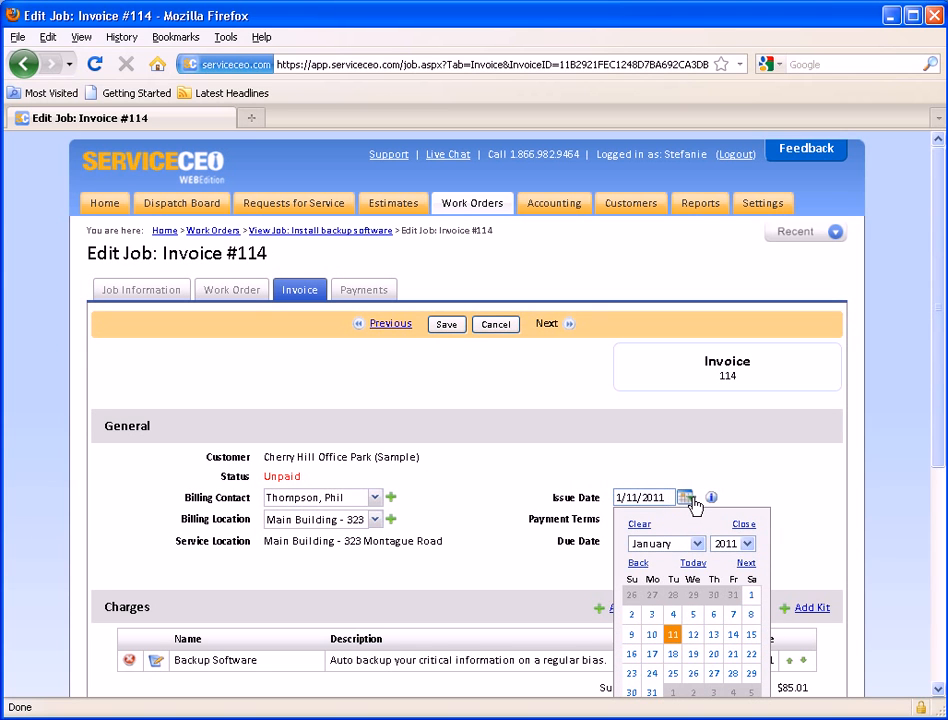
click(827, 531)
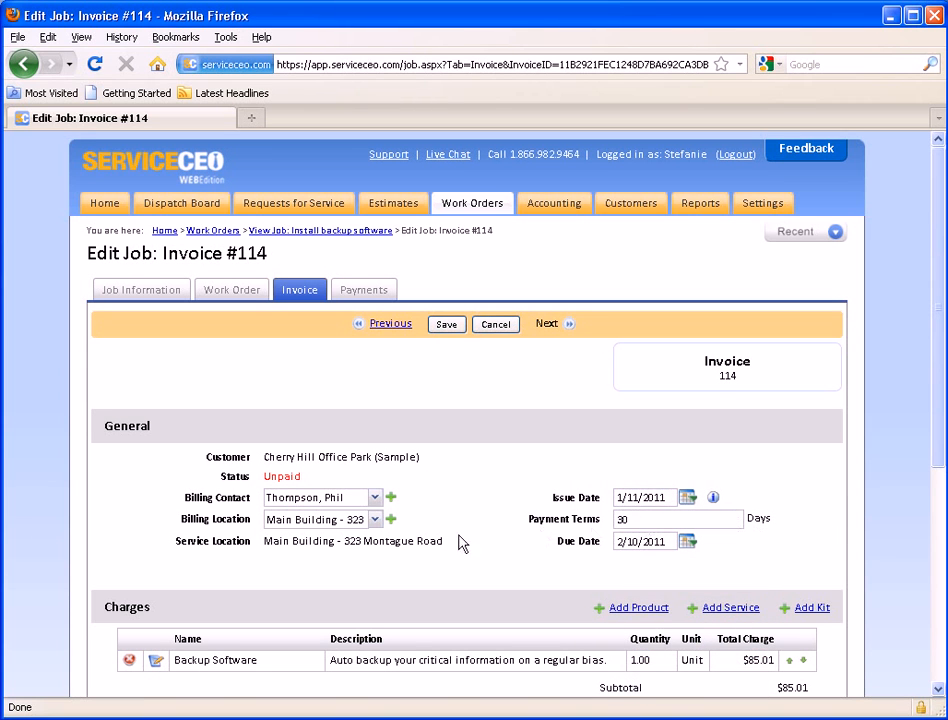
double_click(633, 519)
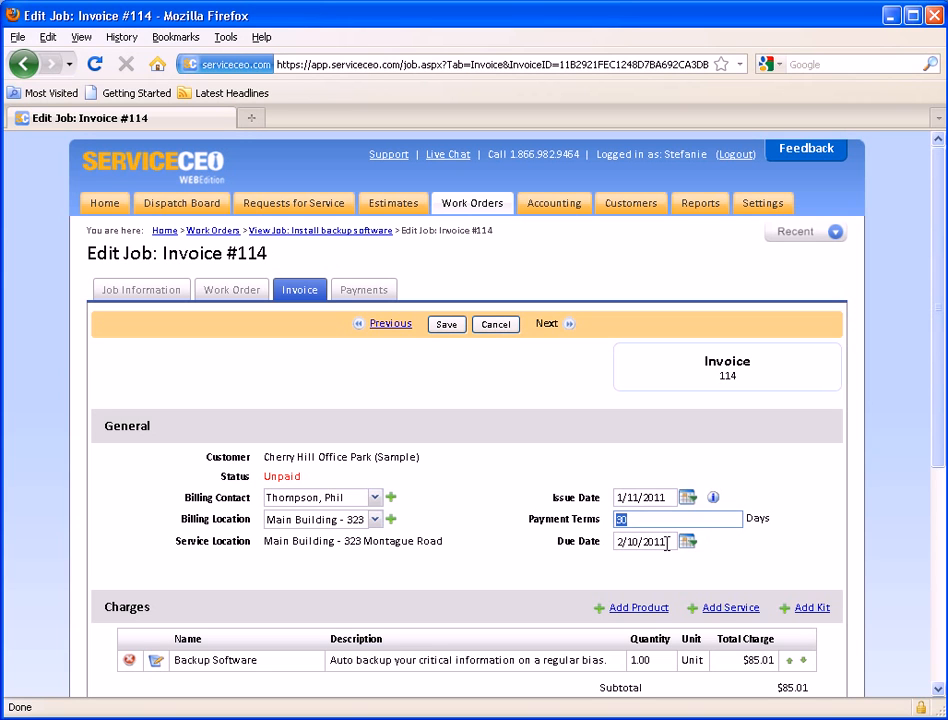
click(463, 531)
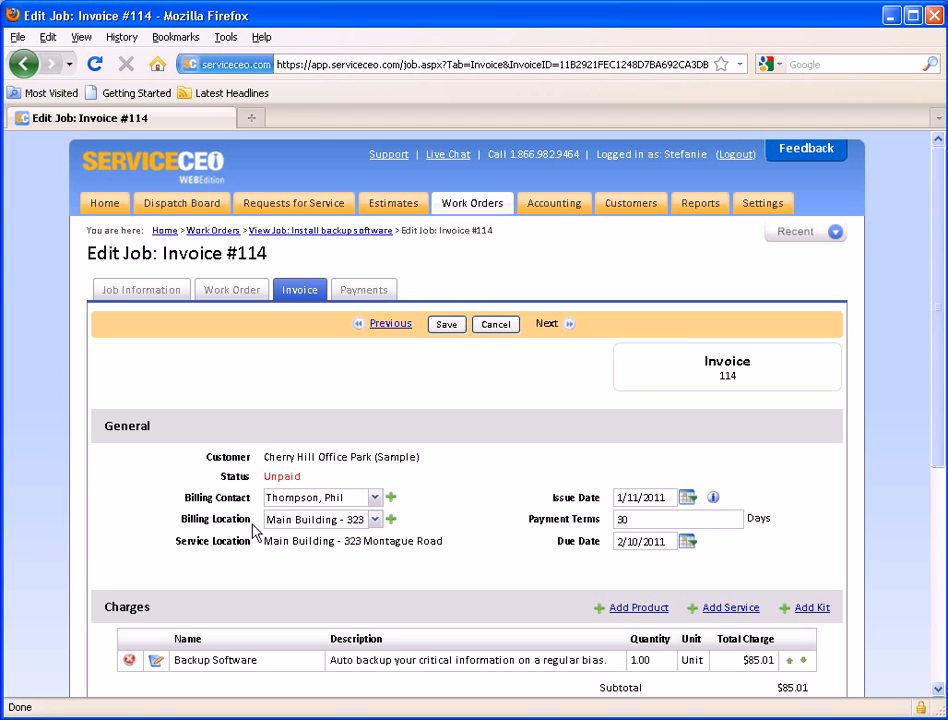
click(374, 498)
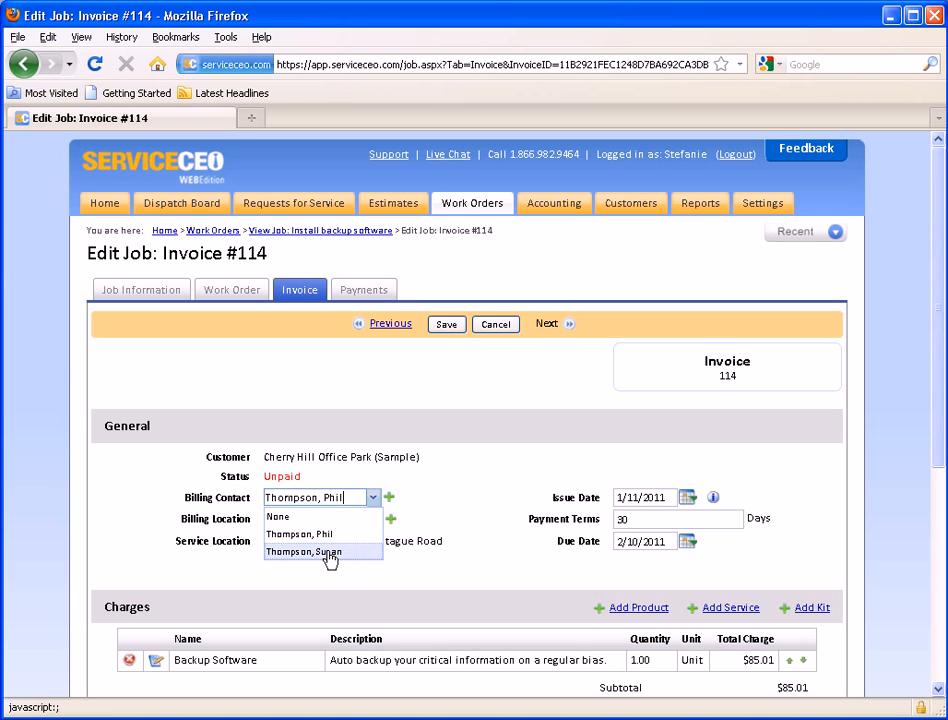
click(397, 513)
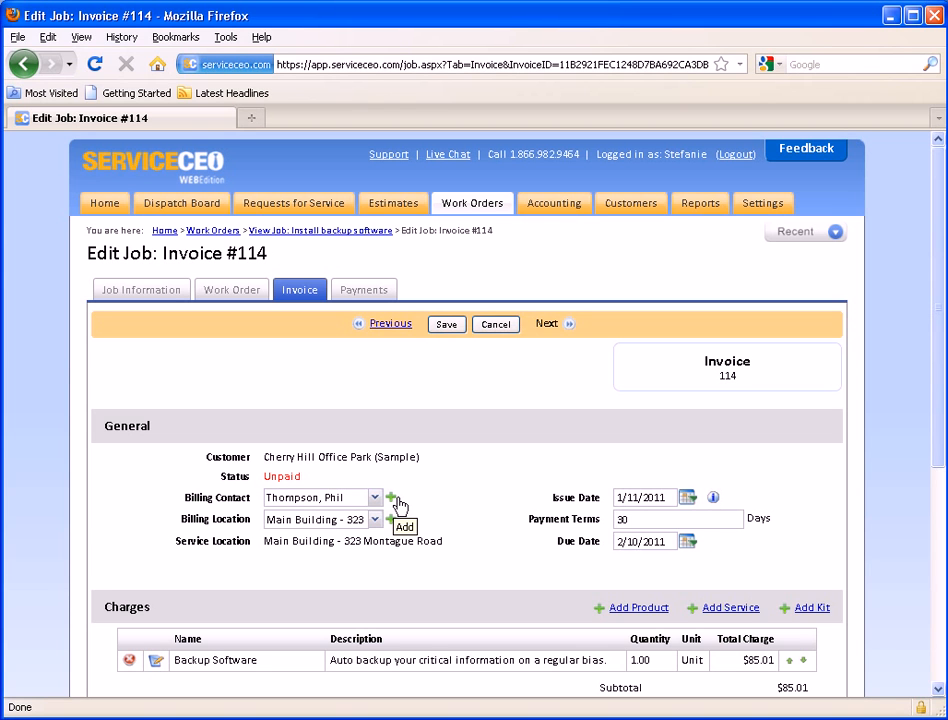
Step: Examine the invoice's charges, including the discount, tax, total, paid amount and balance due
scroll(483, 495, down, 3)
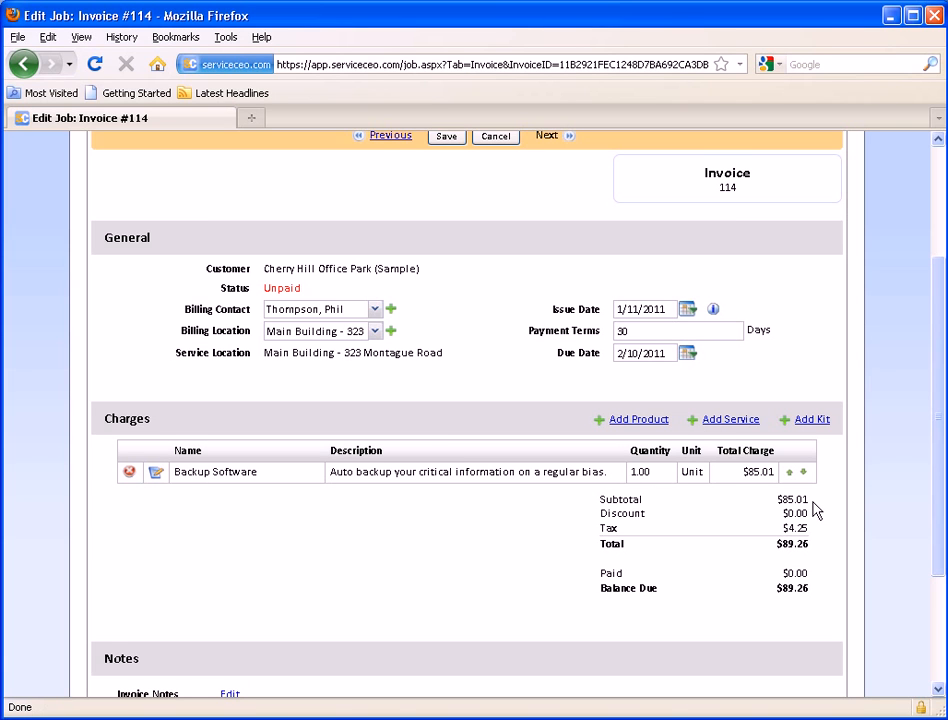
drag(782, 513, 819, 551)
click(787, 528)
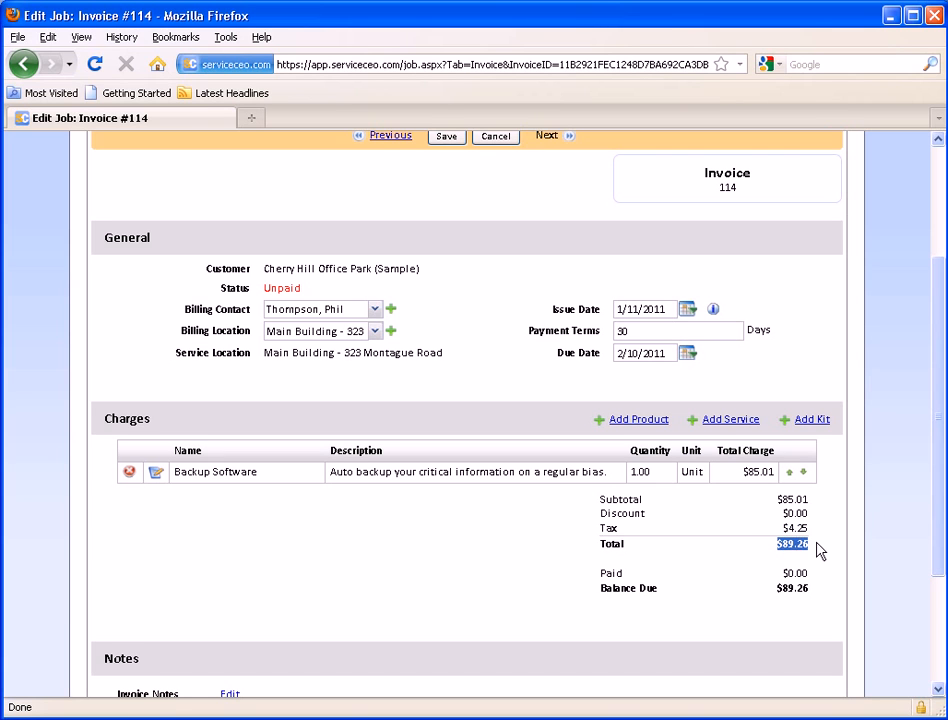
click(826, 571)
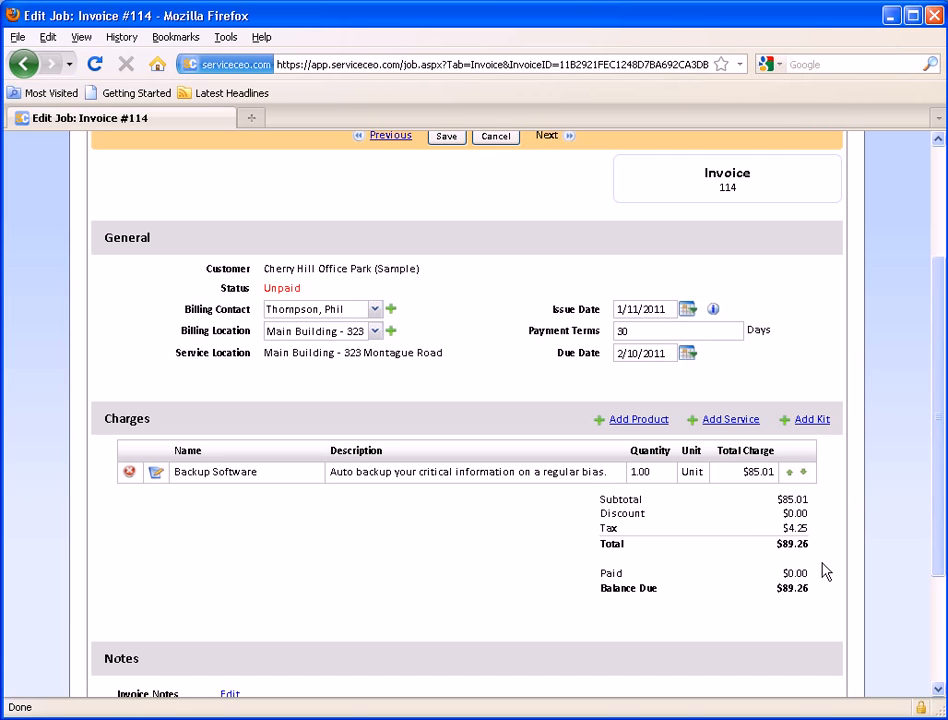
drag(784, 581, 836, 576)
drag(779, 597, 803, 598)
scroll(828, 582, down, 3)
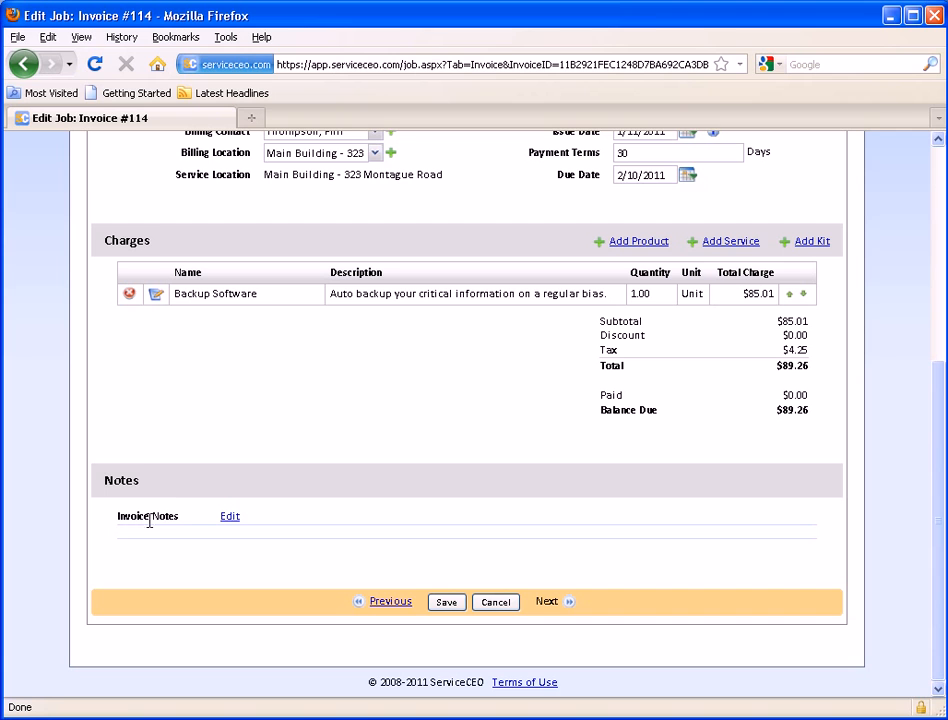
Step: Add an invoice note reading "Let us know if you have any questions", the billing contact's first name, and "great doing business with you!"
click(229, 518)
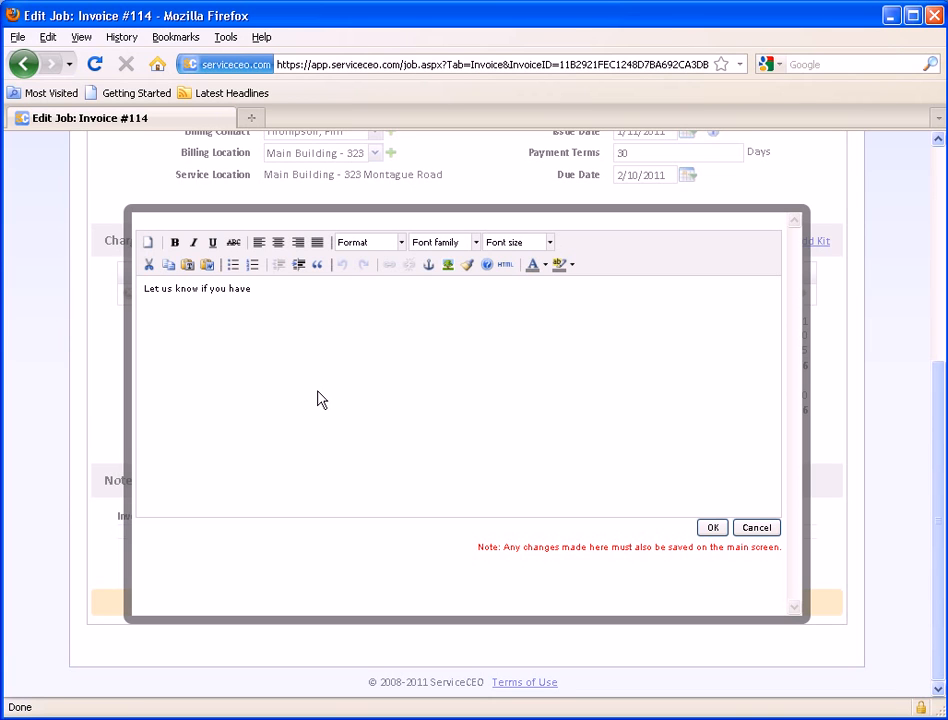
text(uestions Phil, great doing busijess)
key(BackSpace)
key(BackSpace)
key(BackSpace)
key(BackSpace)
key(BackSpace)
text(iness with you!)
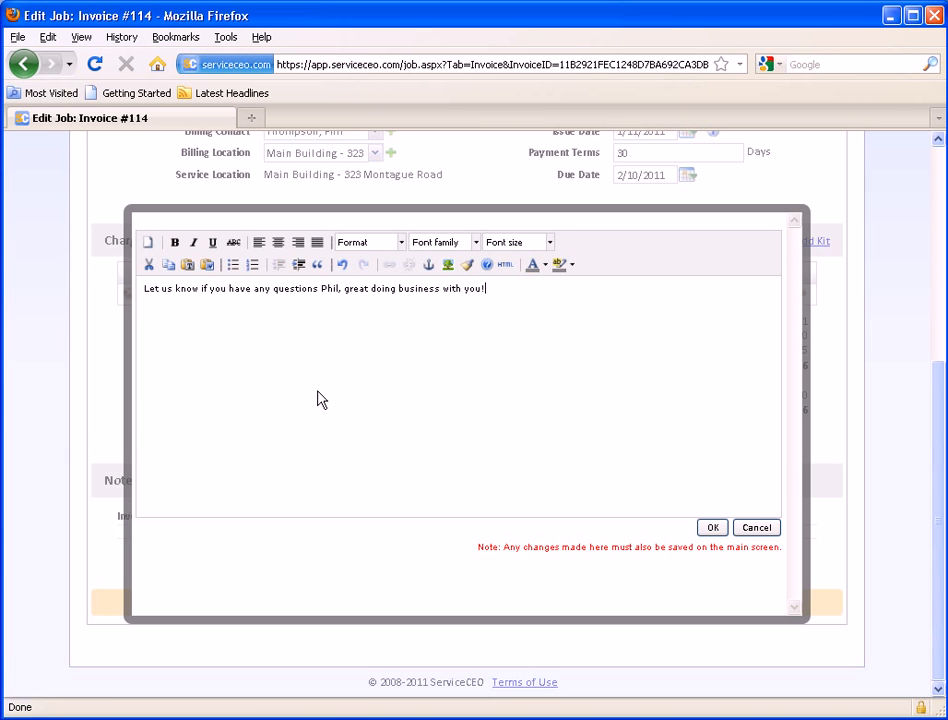
click(719, 533)
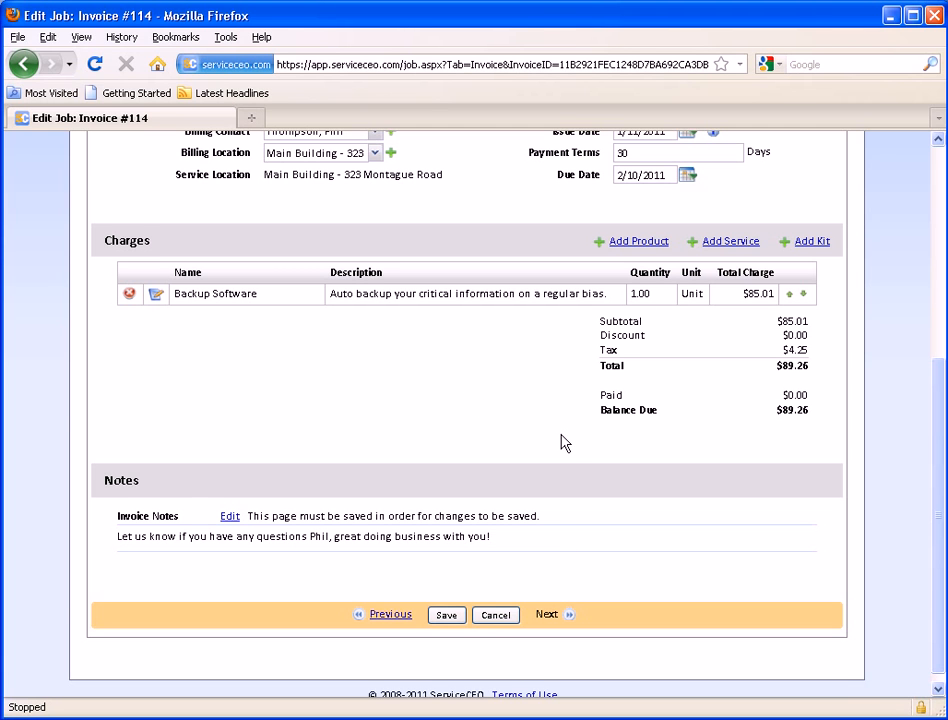
Step: Save the edited invoice with its new note
scroll(561, 443, up, 5)
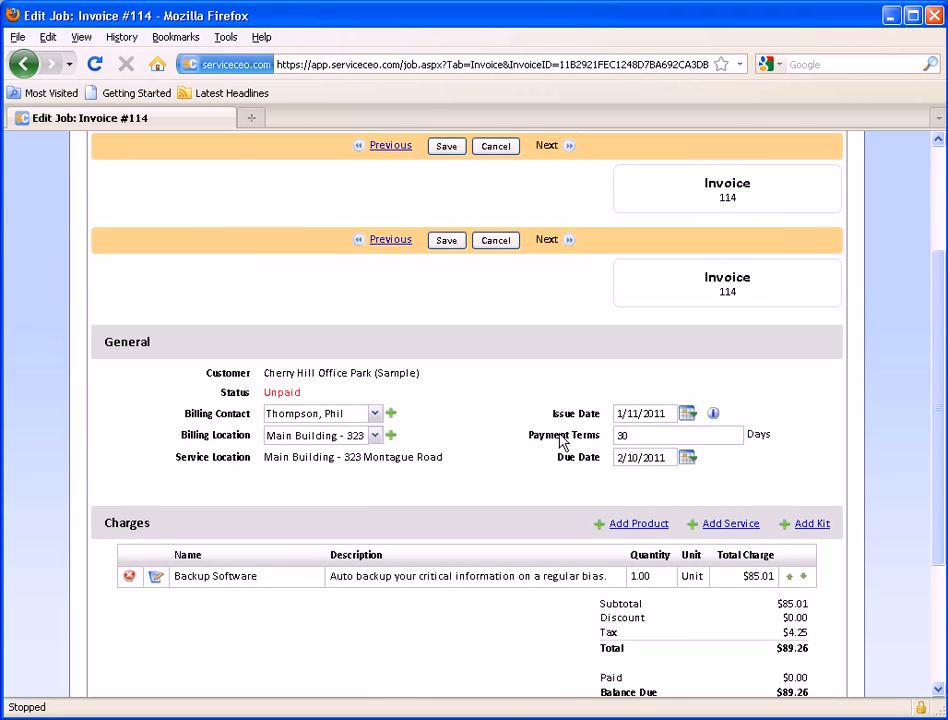
scroll(561, 443, up, 2)
click(443, 325)
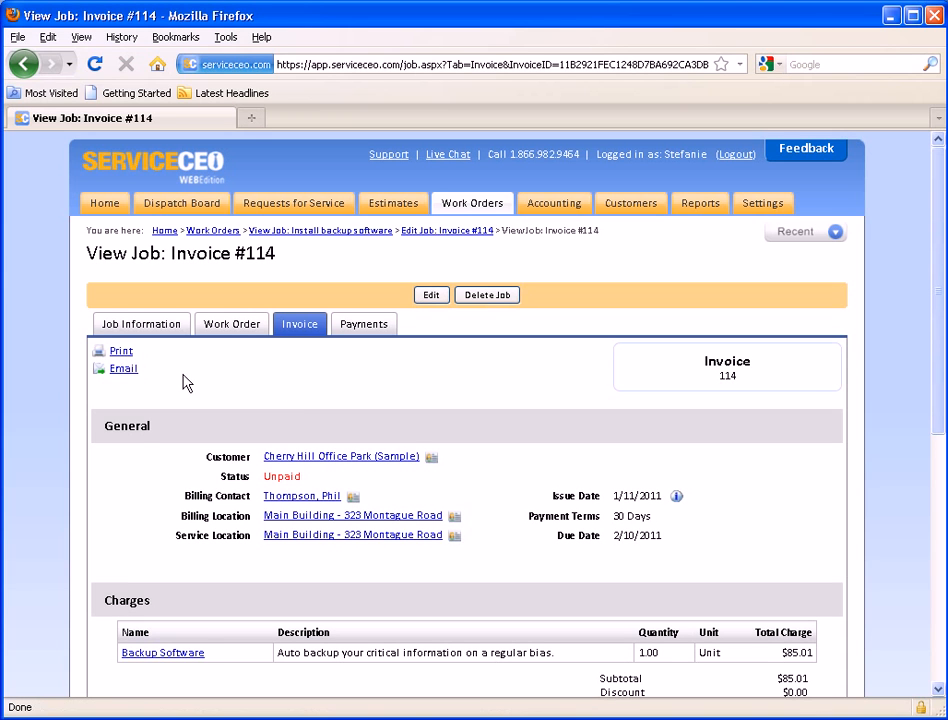
Step: Preview the invoice email's recipients, message body and PDF attachment, and cancel it without sending
click(124, 370)
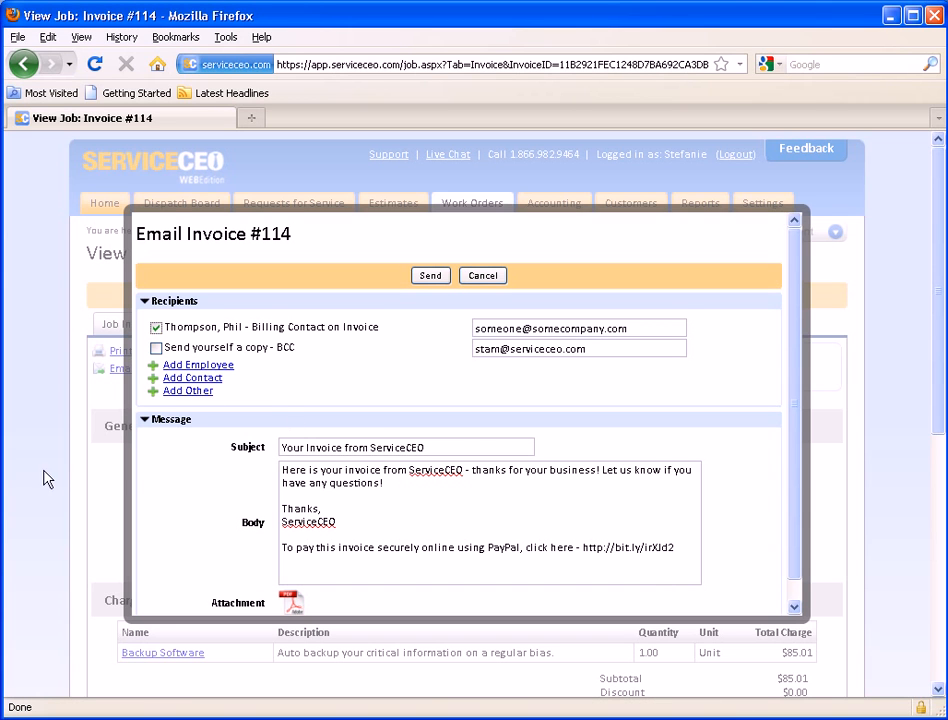
scroll(190, 483, down, 1)
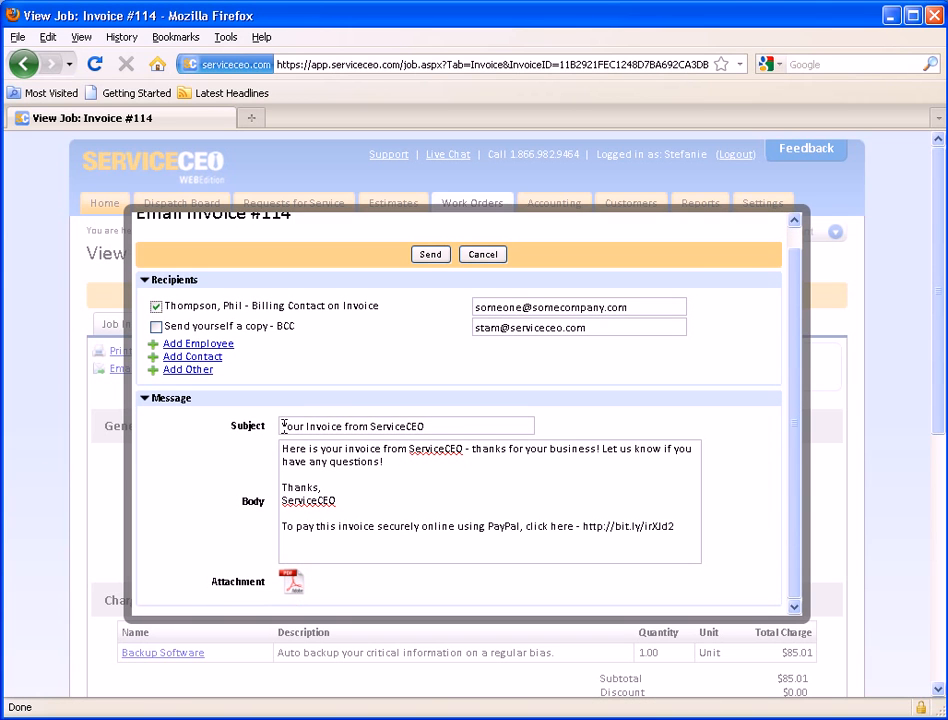
drag(281, 449, 347, 512)
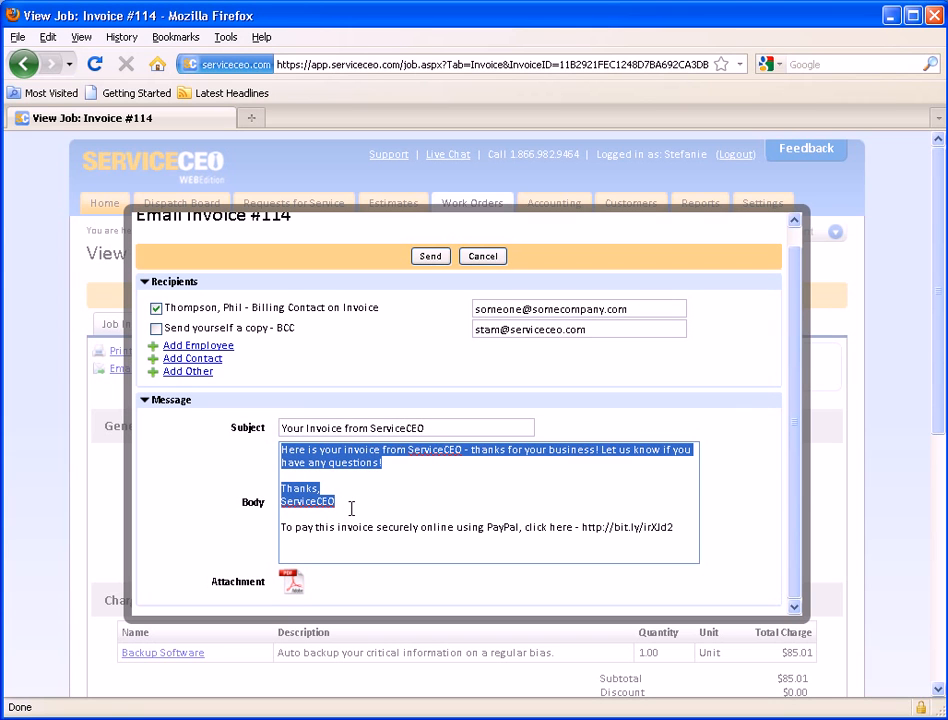
click(351, 508)
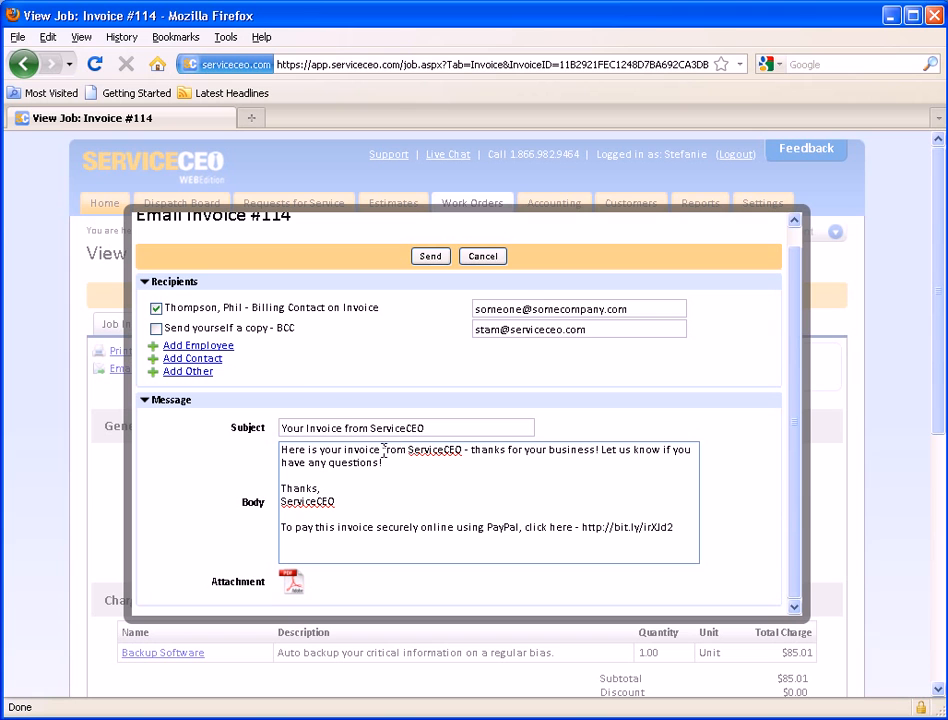
click(497, 259)
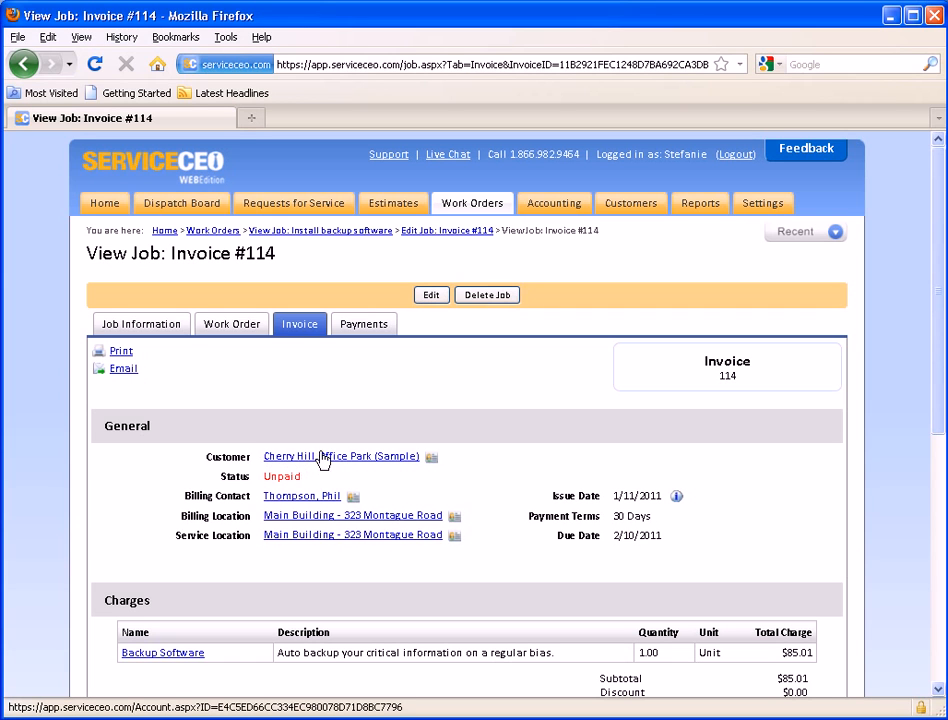
Step: Open the Cherry Hill Office Park (Sample) customer record from the invoice and review its balance and open invoices
click(377, 460)
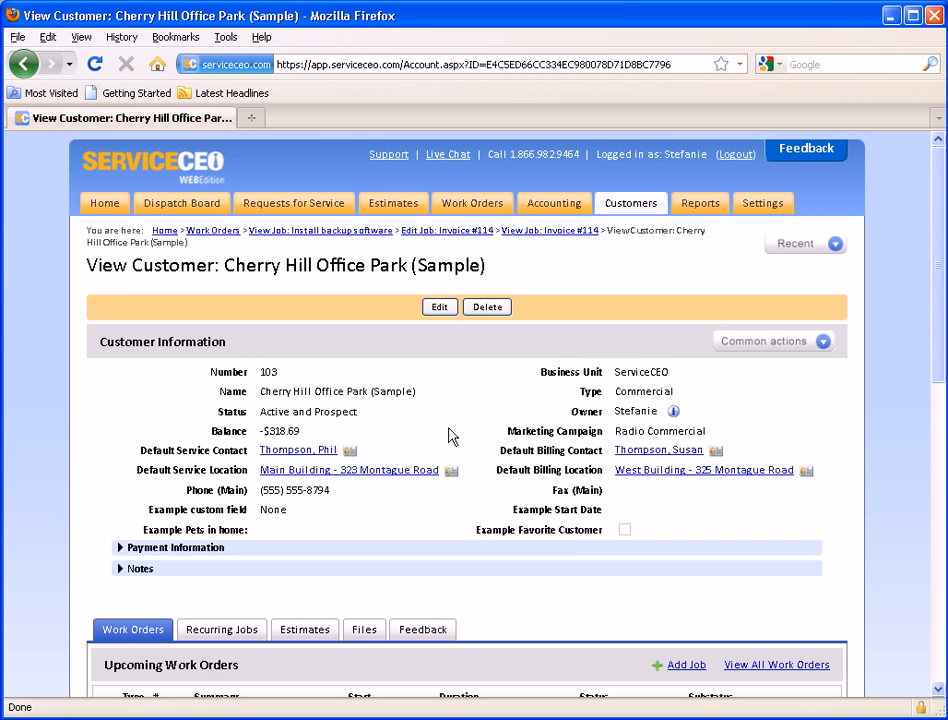
drag(259, 431, 306, 436)
click(451, 432)
scroll(451, 432, down, 5)
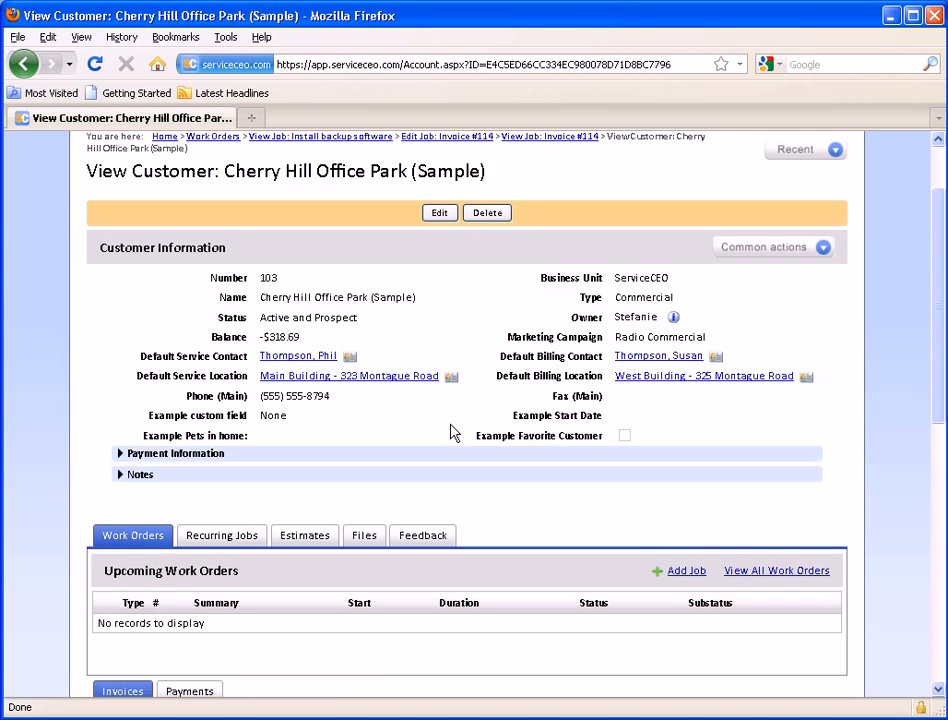
scroll(451, 432, down, 3)
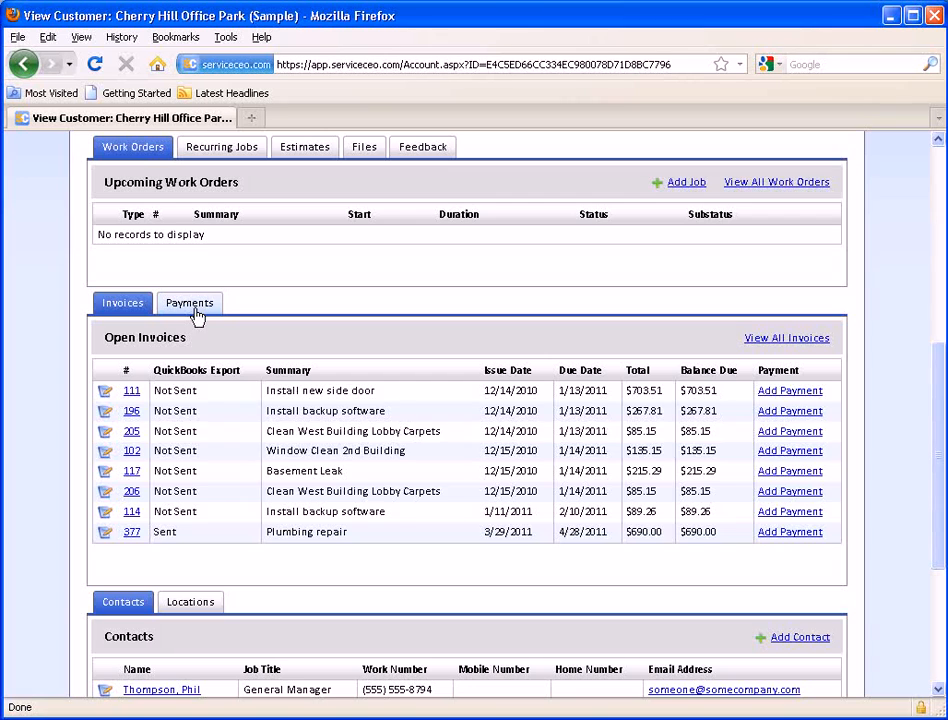
Step: Start a new payment for Cherry Hill Office Park (Sample) and set its date received to 1/1/2011
click(190, 303)
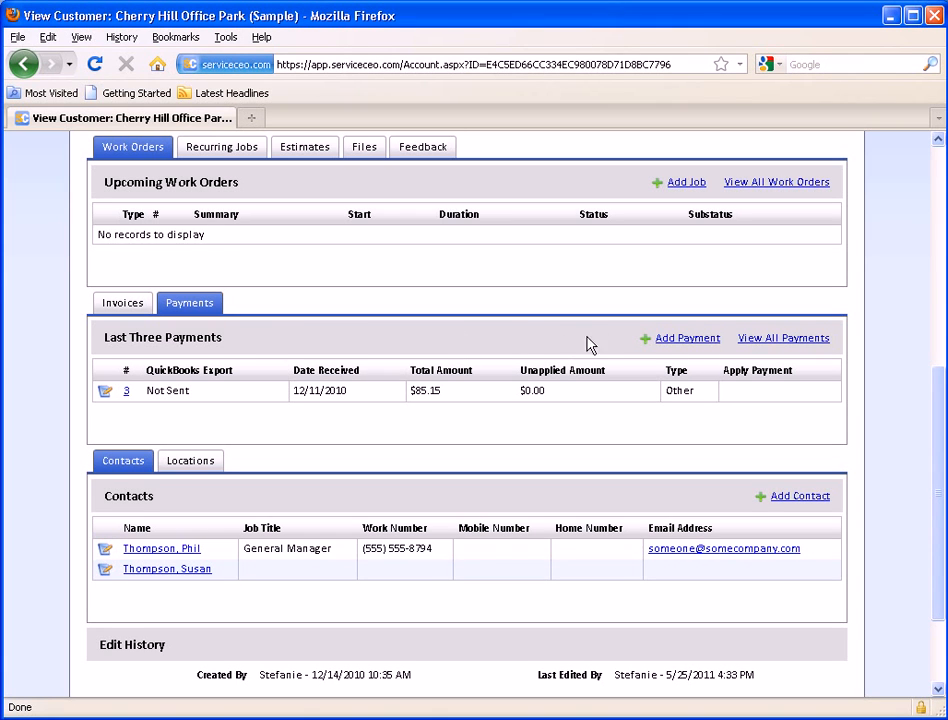
click(690, 346)
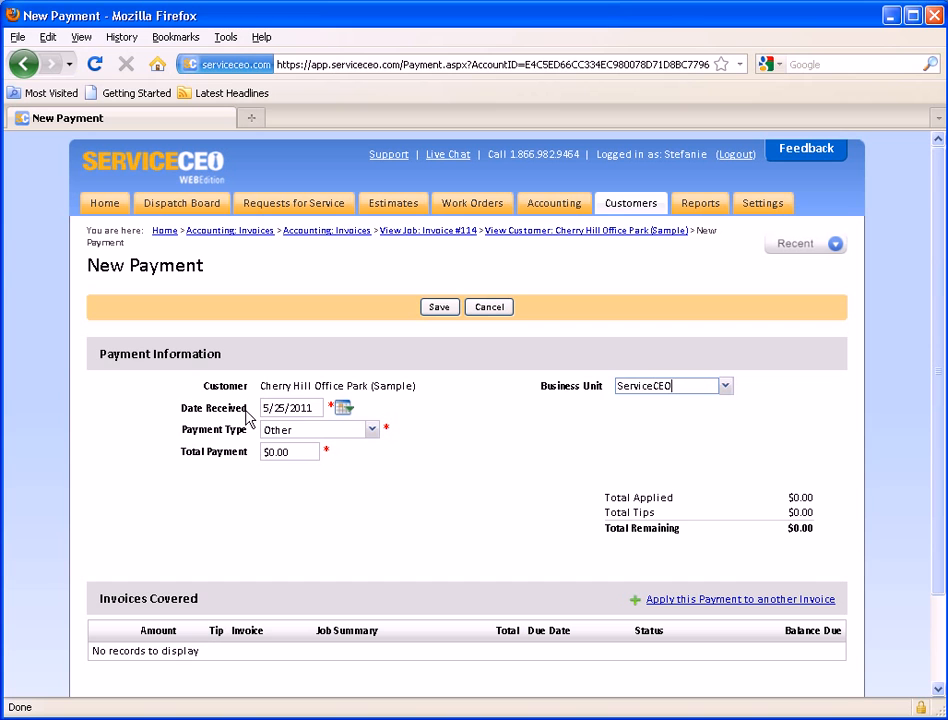
click(343, 409)
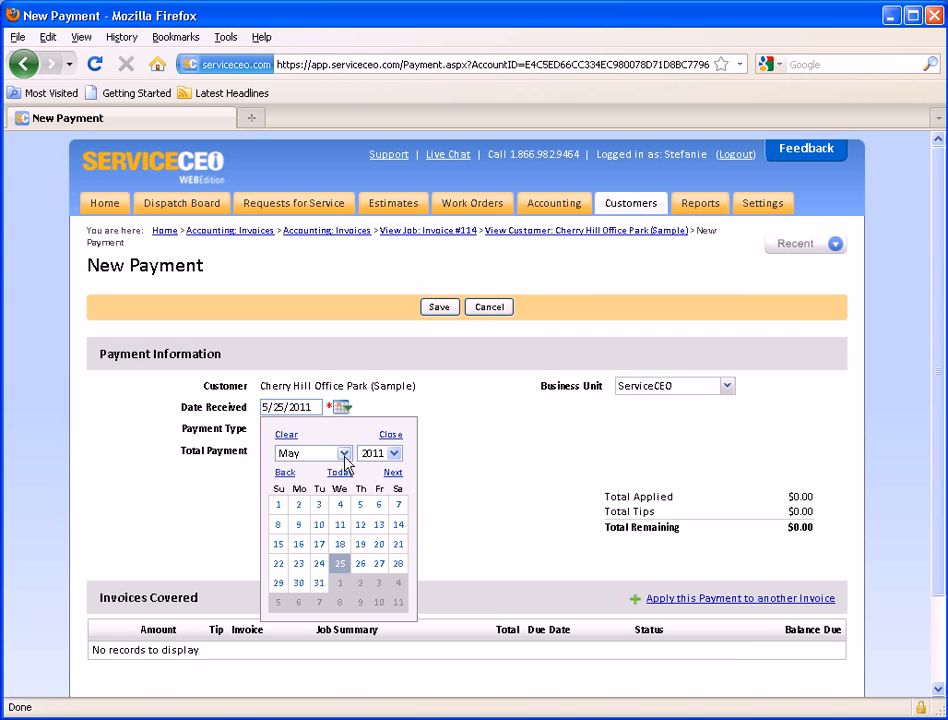
click(343, 453)
click(343, 470)
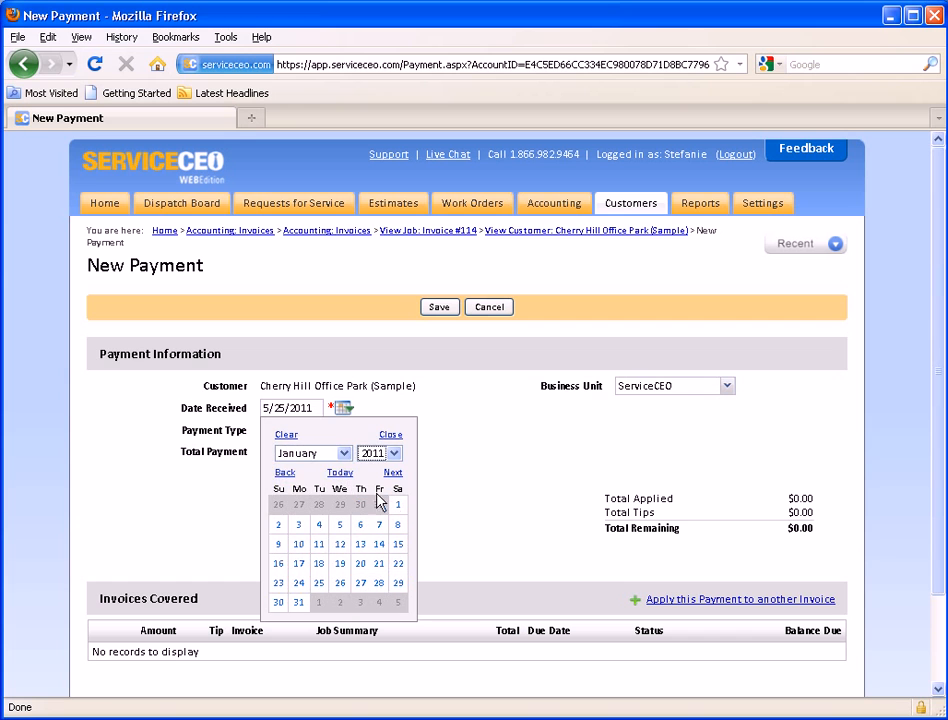
click(396, 506)
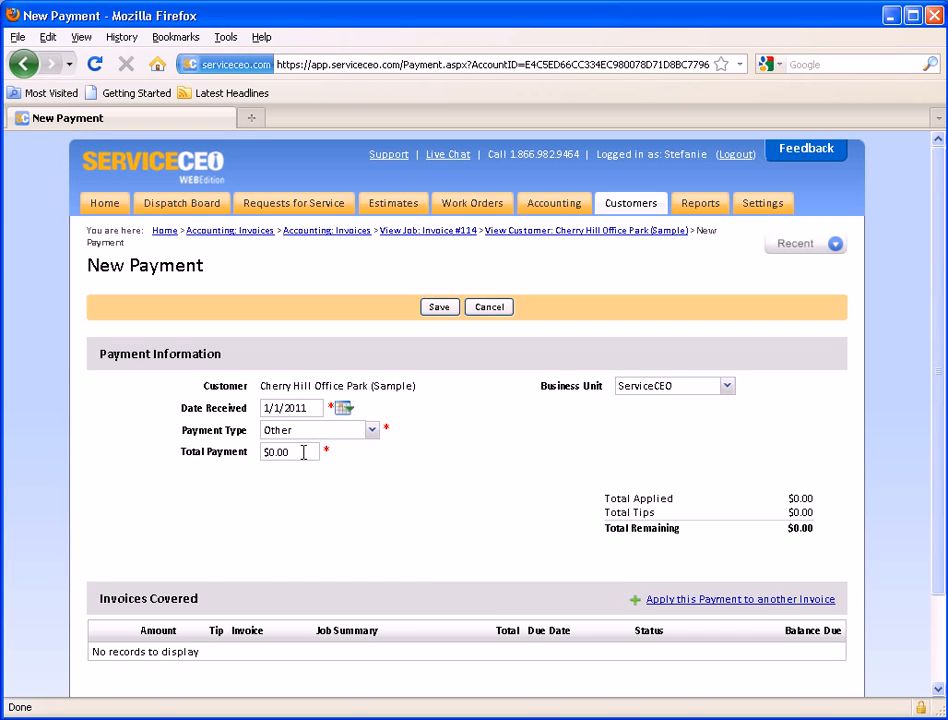
Step: Set the total payment to $50.00 with payment type Cash, and save the payment
click(263, 453)
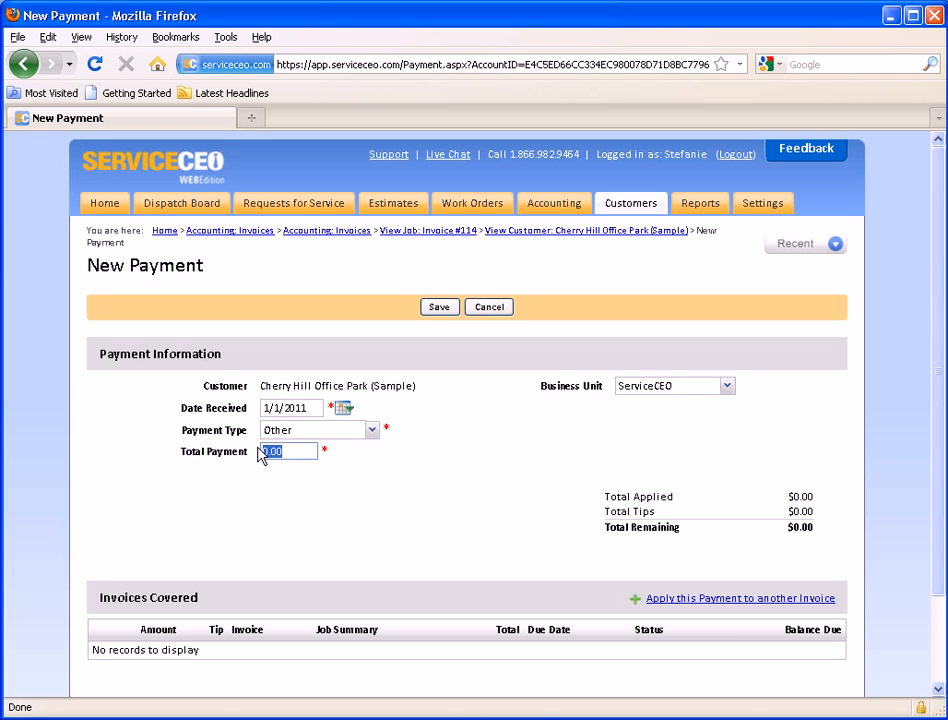
text(50)
click(313, 479)
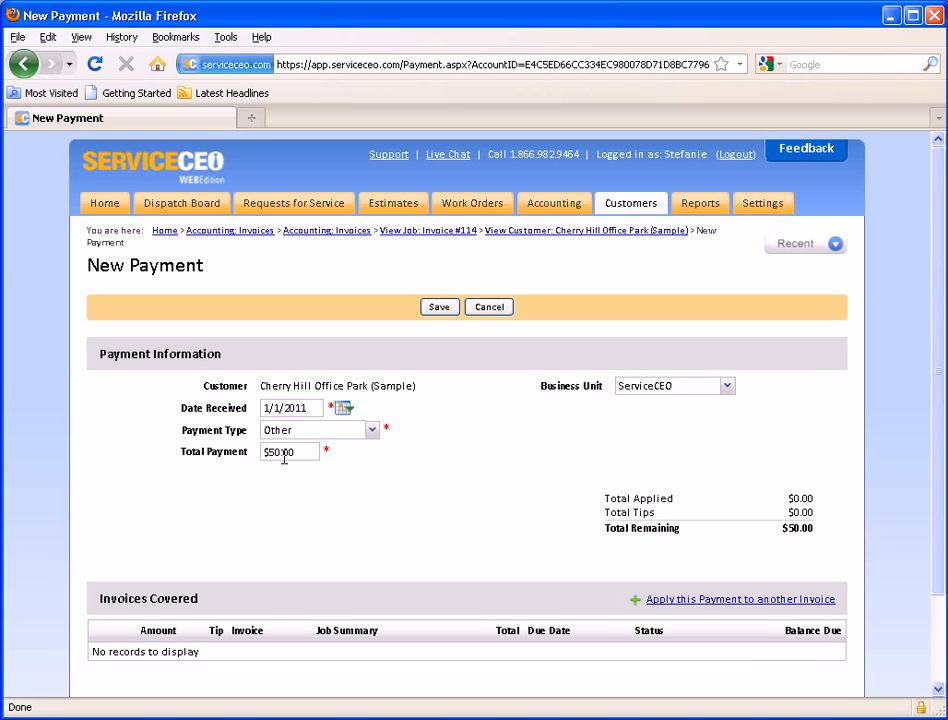
click(370, 430)
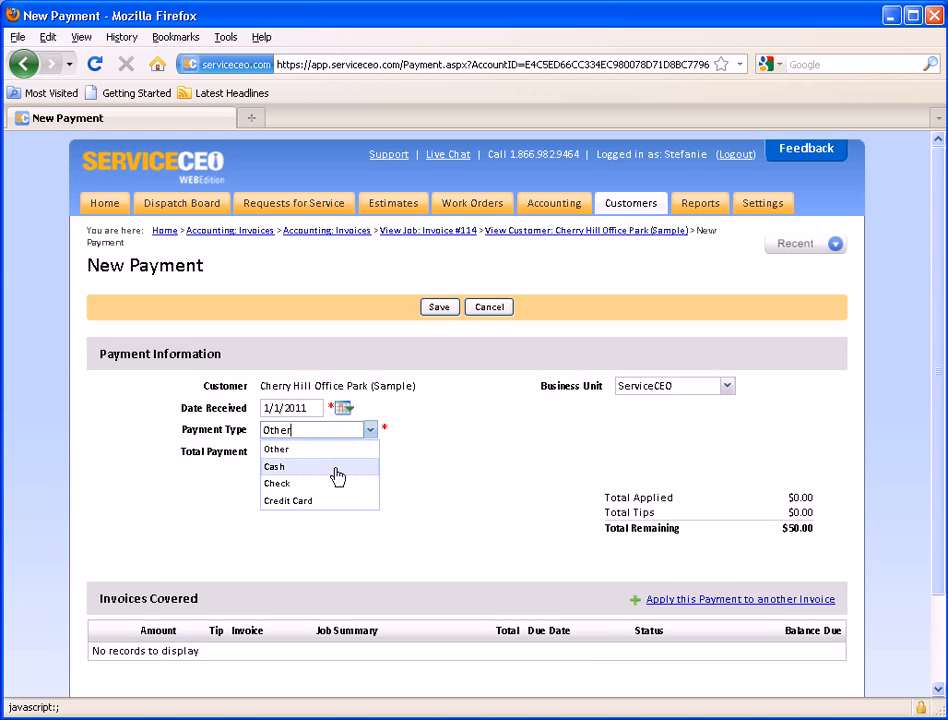
click(337, 470)
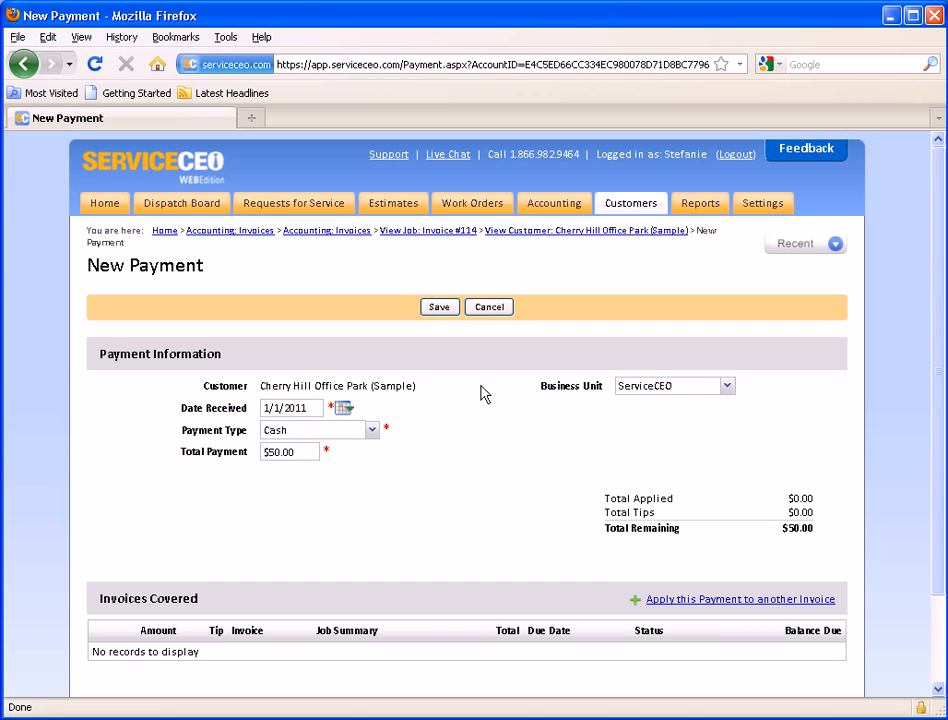
click(447, 318)
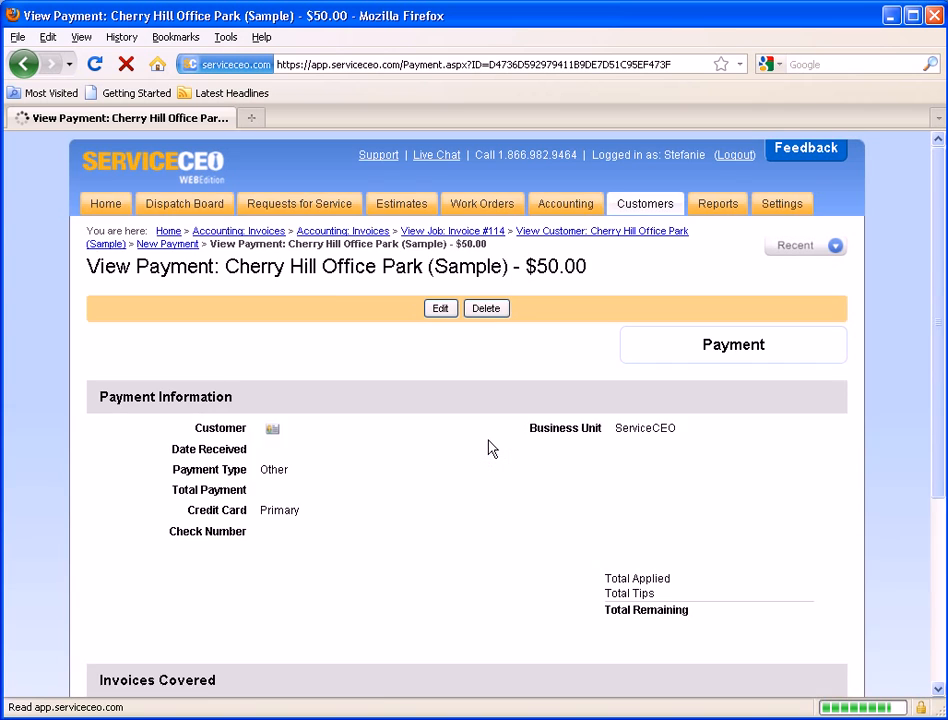
Step: Review the saved payment, then check its unapplied amount and the account balance on the Cherry Hill Office Park (Sample) customer record
scroll(490, 448, down, 2)
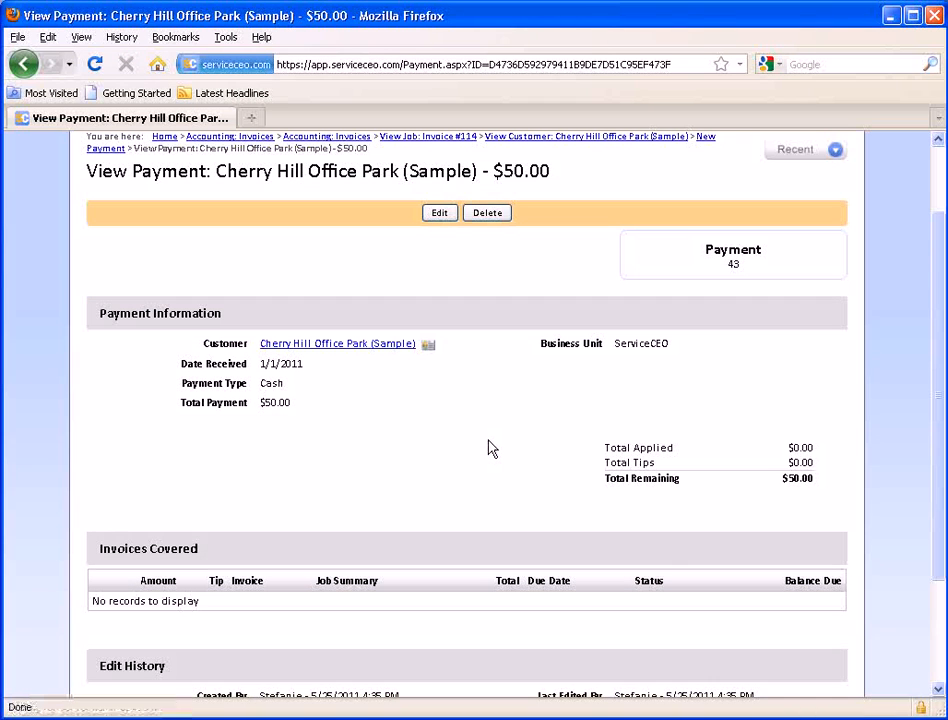
scroll(490, 448, up, 2)
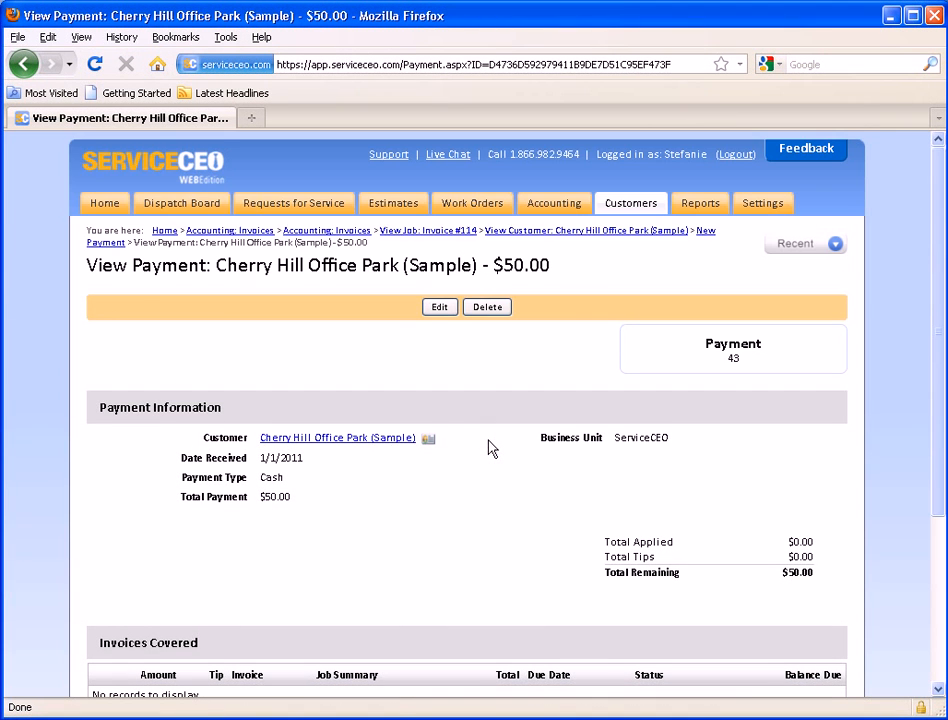
click(355, 443)
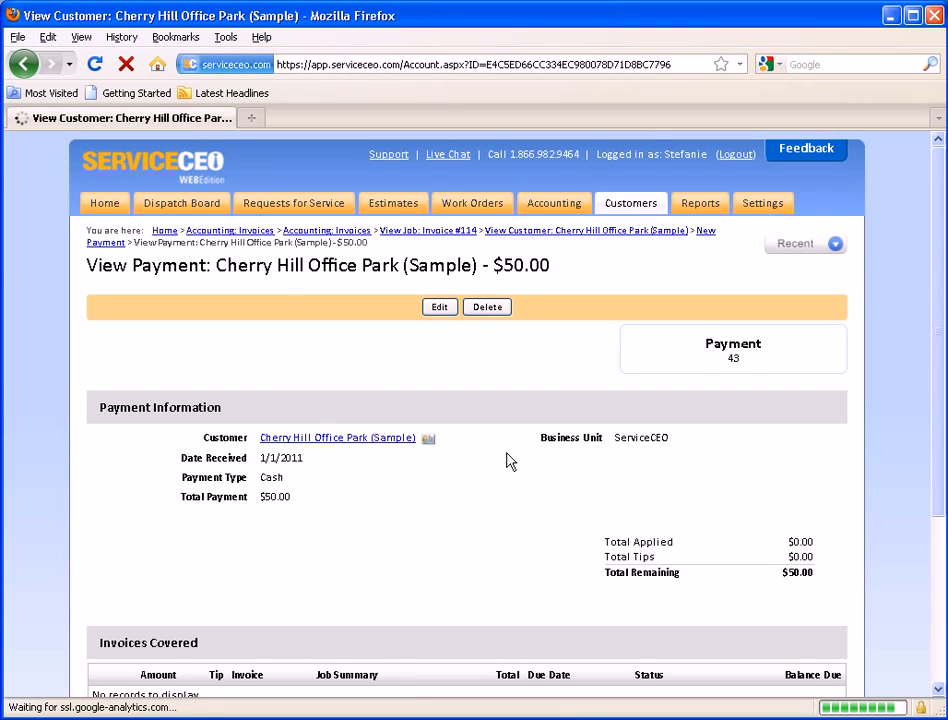
scroll(506, 461, down, 3)
scroll(506, 461, down, 5)
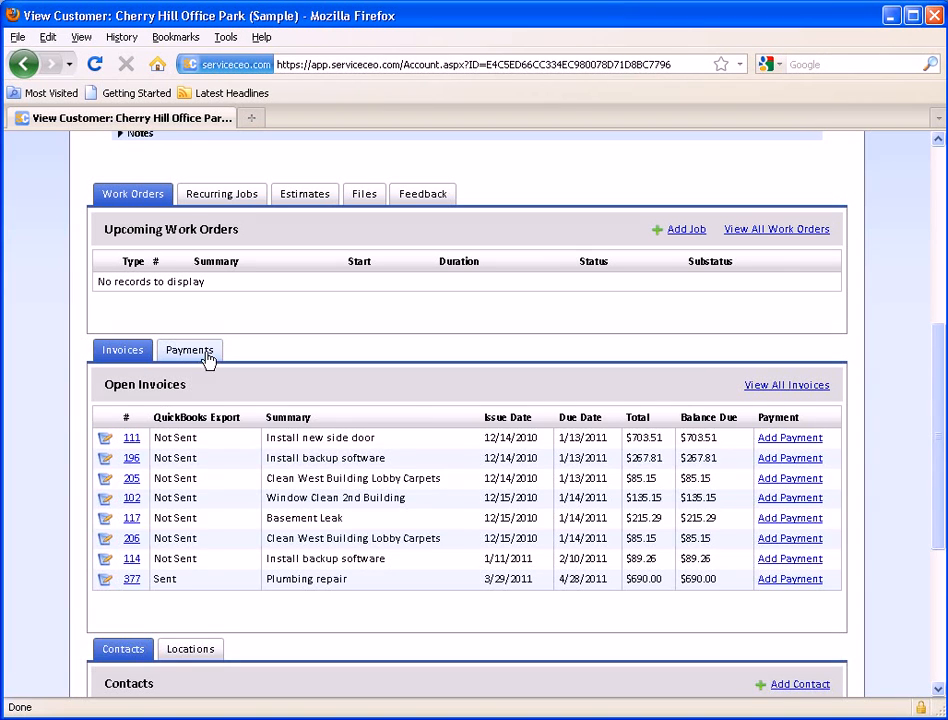
click(207, 358)
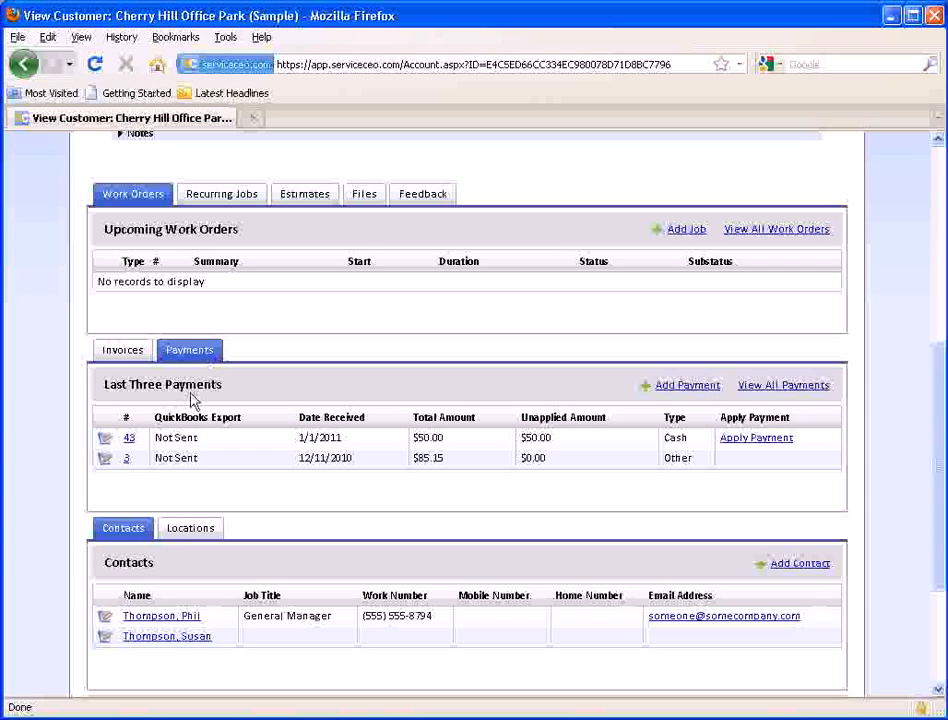
double_click(548, 440)
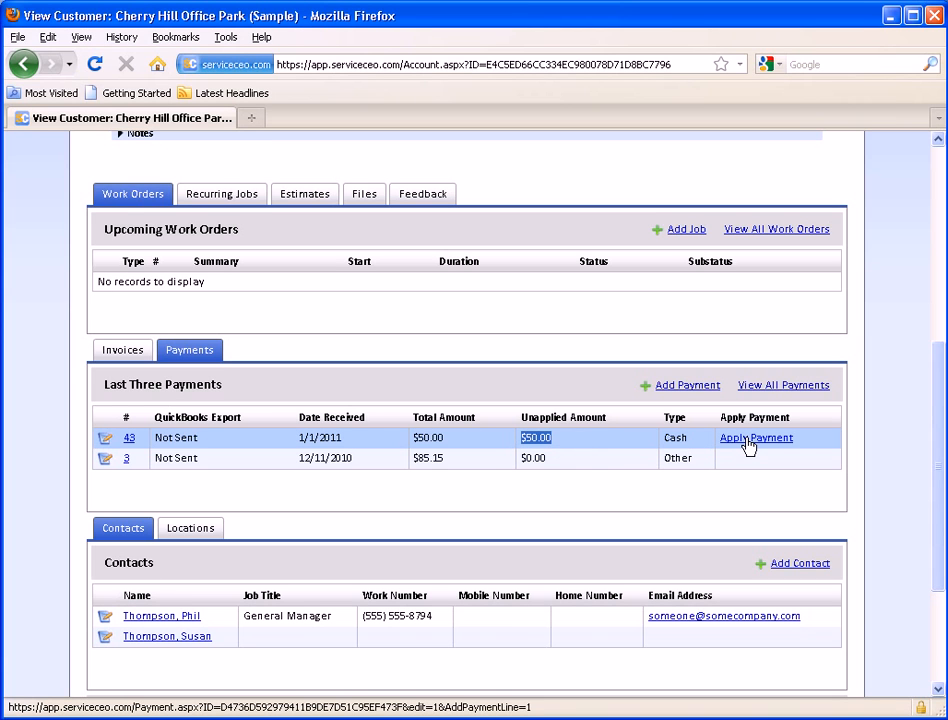
click(863, 446)
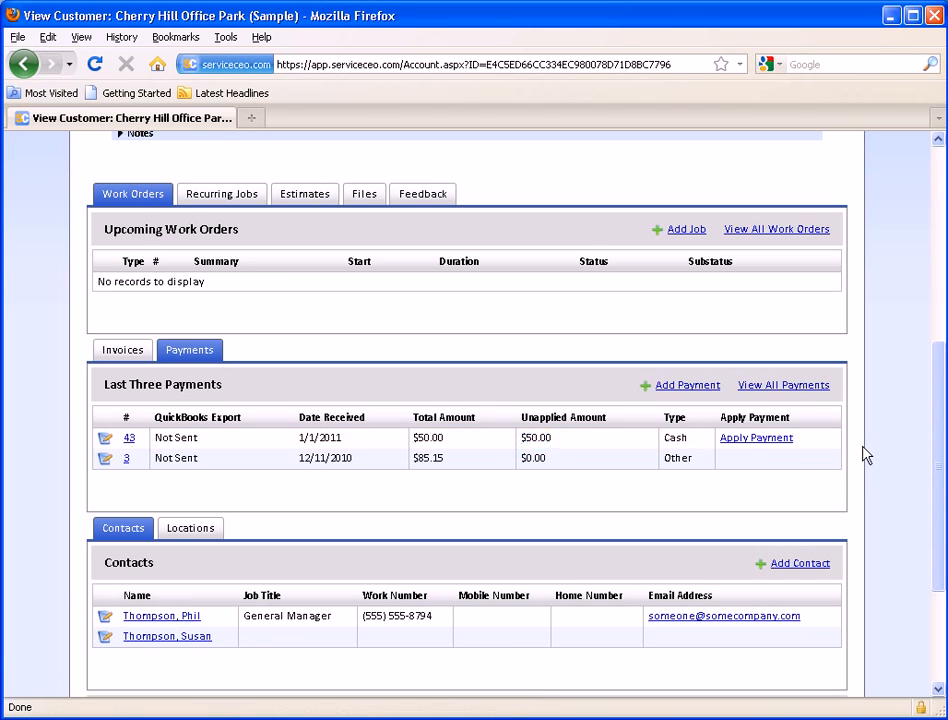
scroll(868, 455, up, 7)
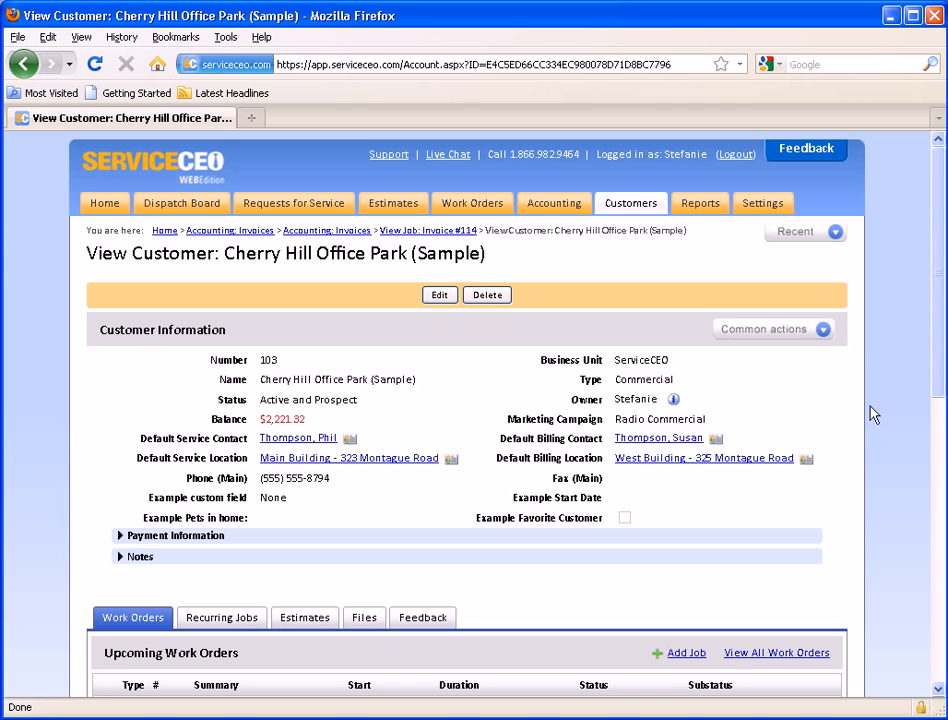
Step: Open the accounting invoices list, look over the available views, and search the open invoices for 114
click(557, 206)
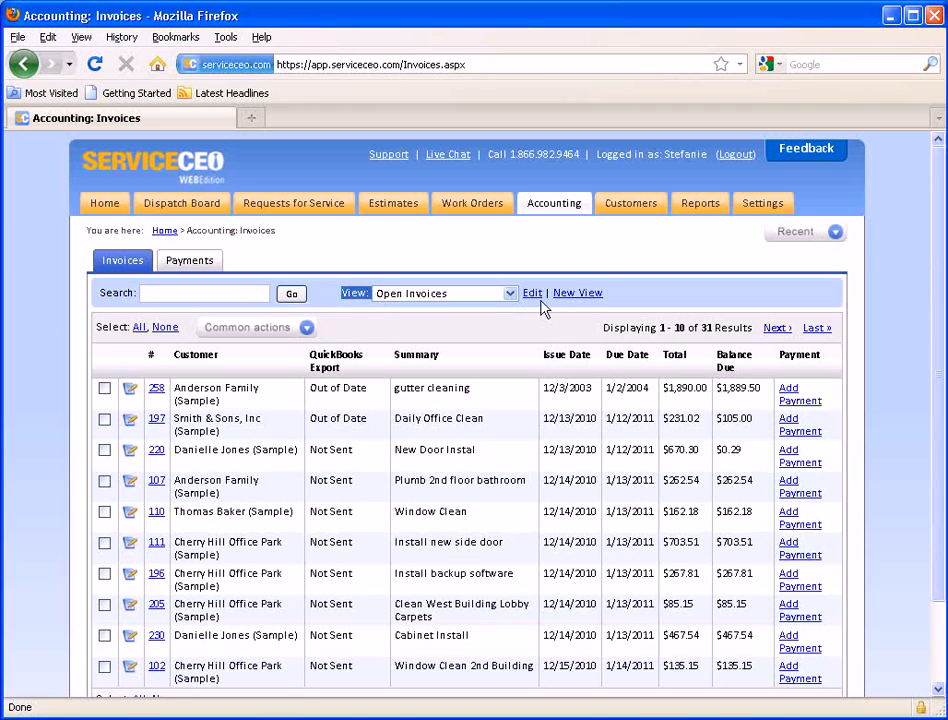
click(511, 294)
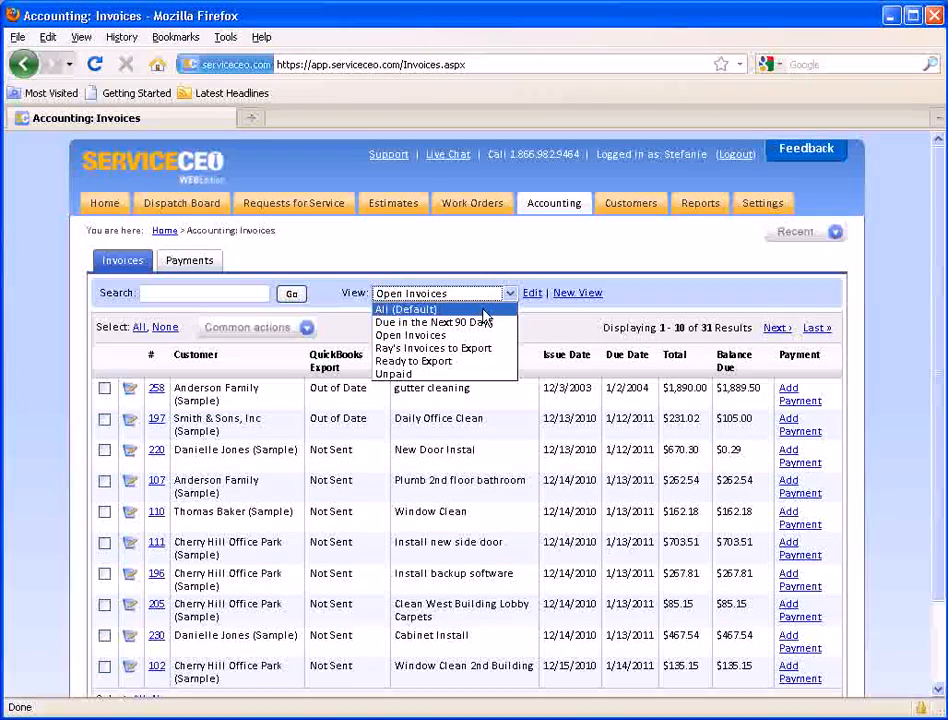
click(556, 332)
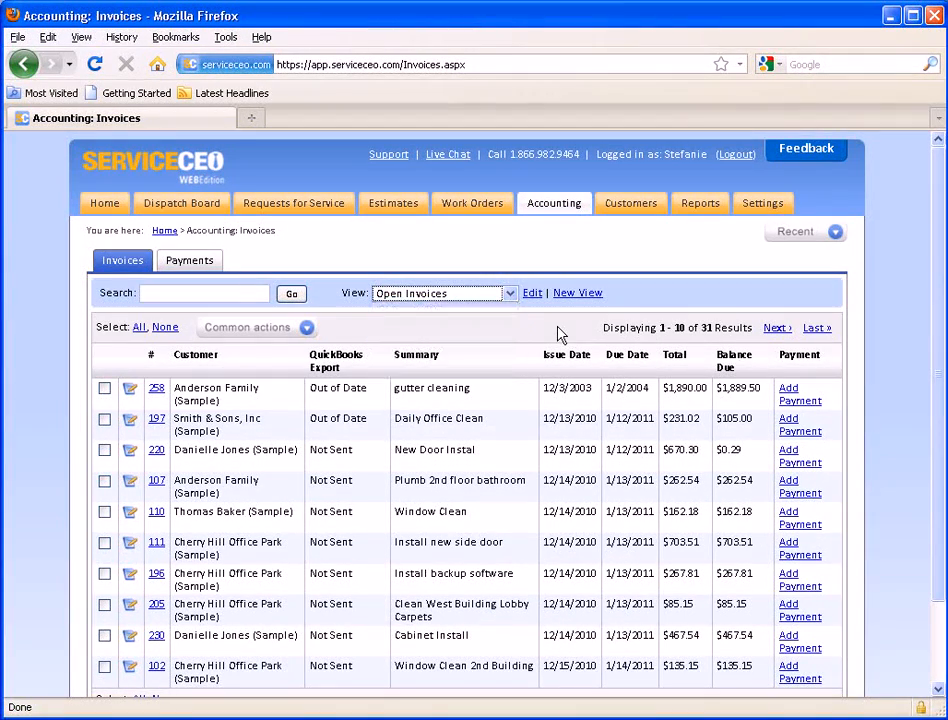
click(231, 295)
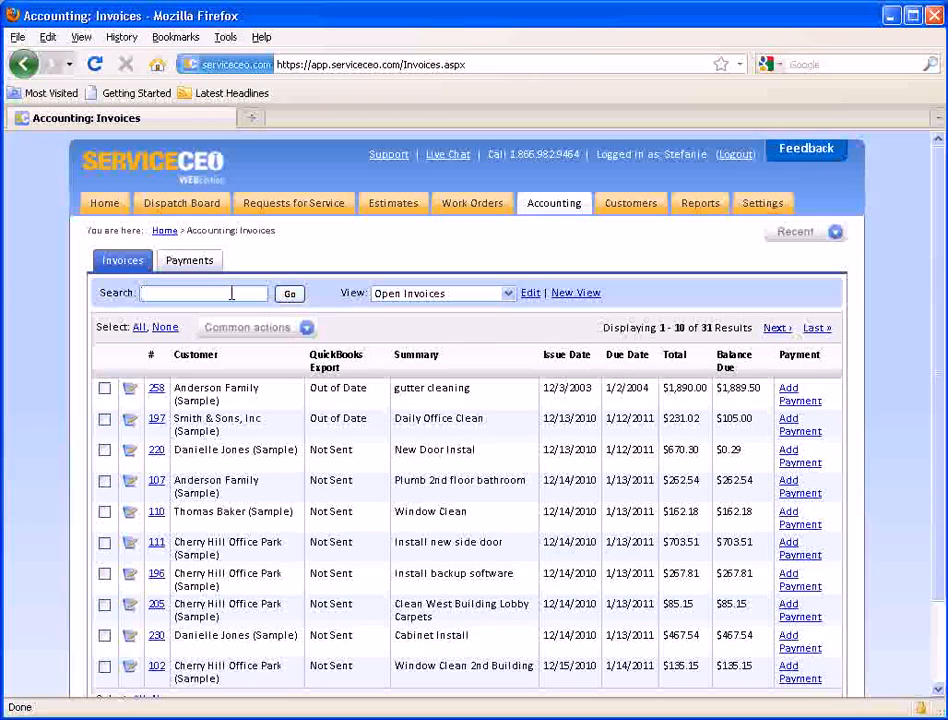
text(114)
click(285, 298)
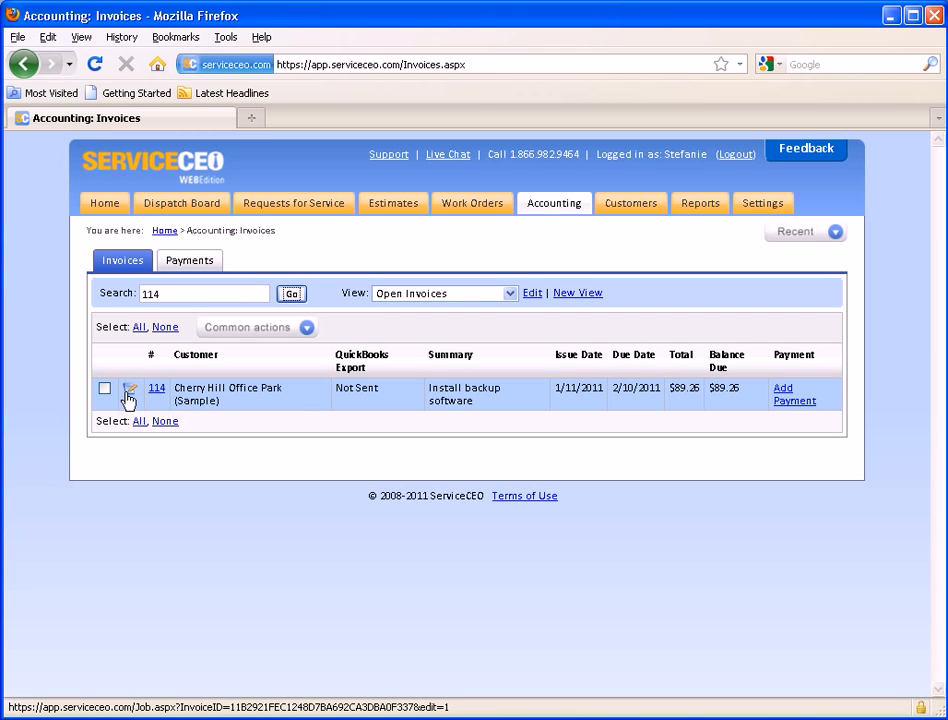
click(631, 433)
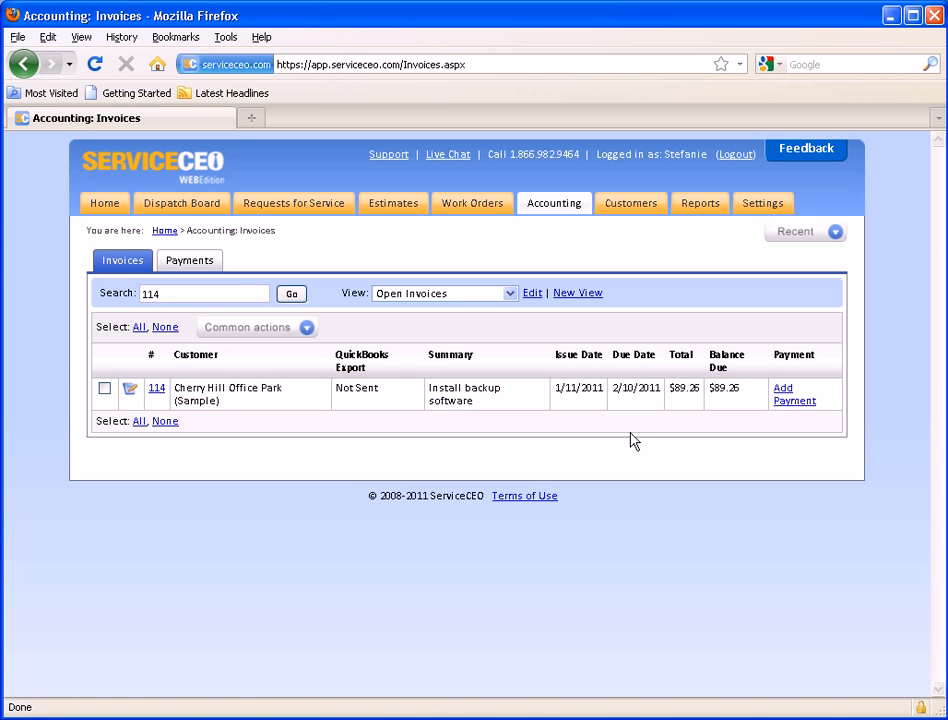
Step: Apply the existing cash payment to invoice 114 with an amount of $50.00, and save it
click(793, 407)
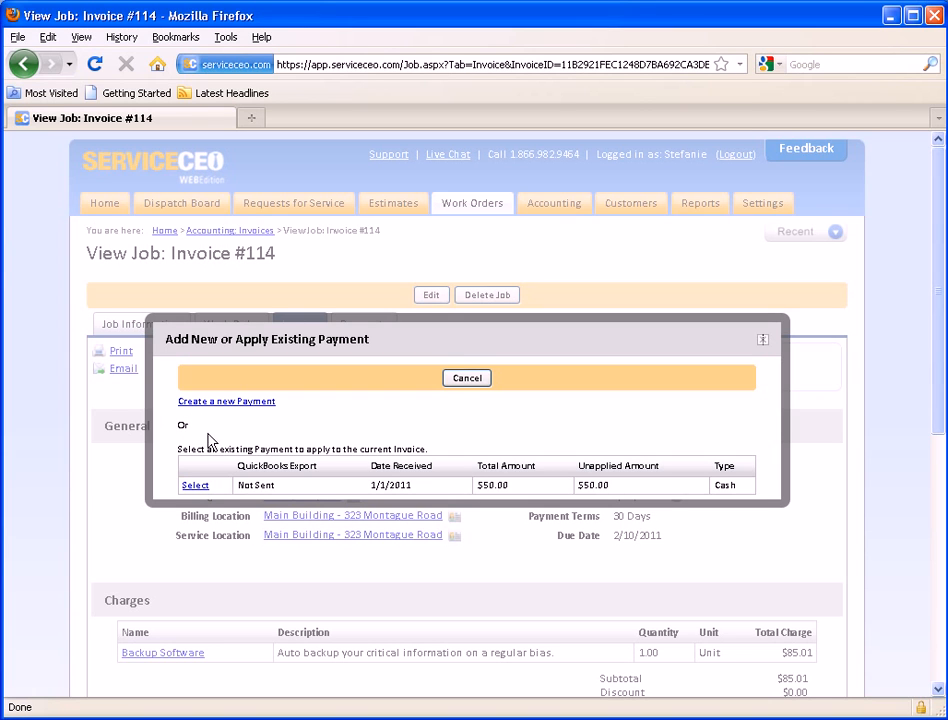
click(193, 488)
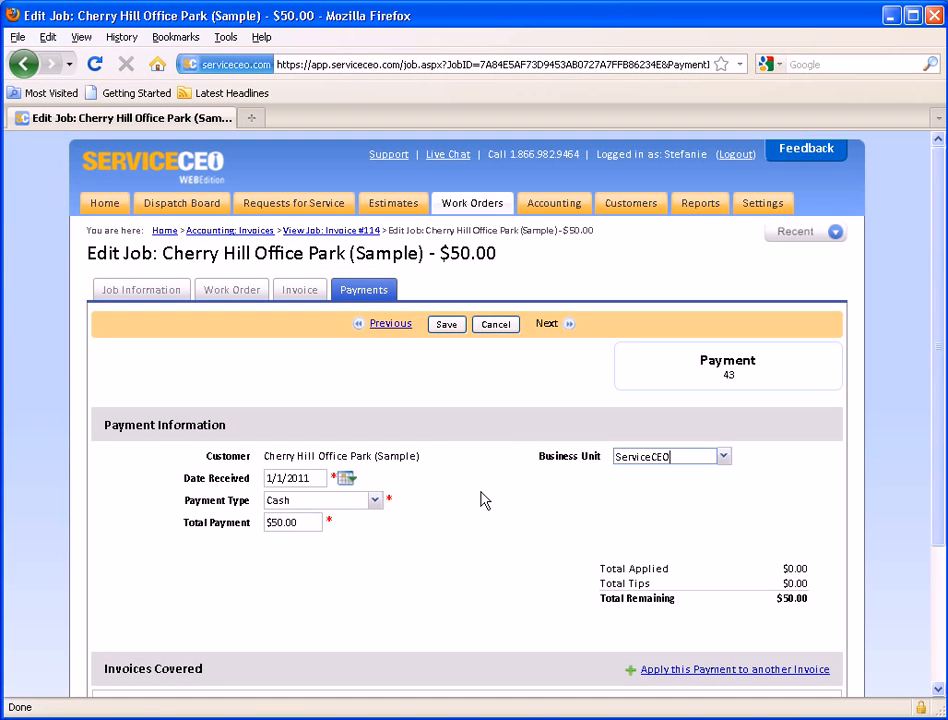
scroll(481, 497, down, 2)
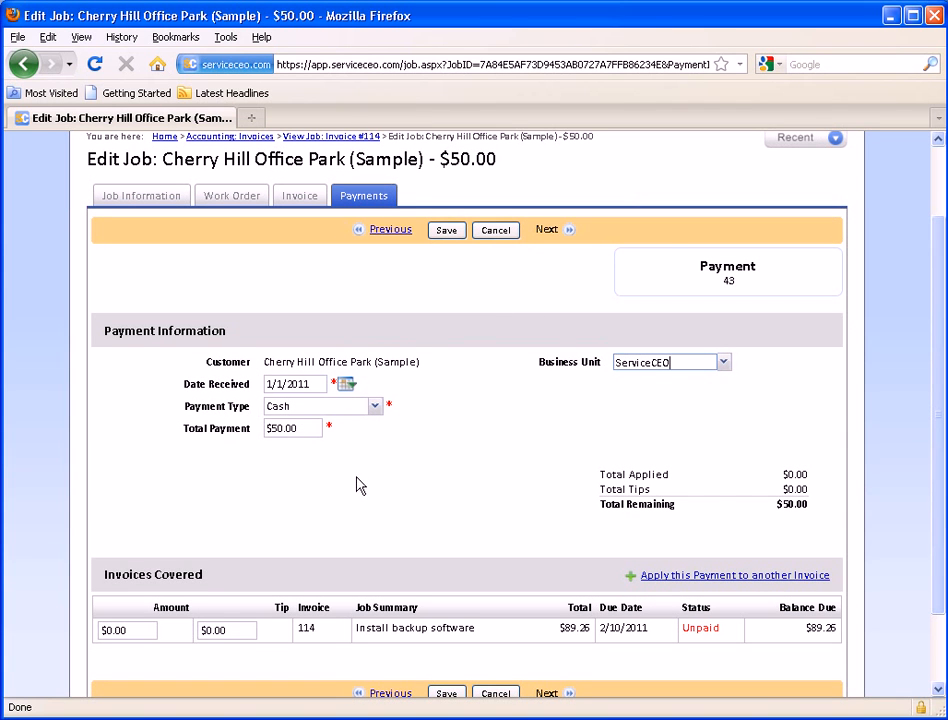
scroll(360, 470, down, 2)
click(144, 538)
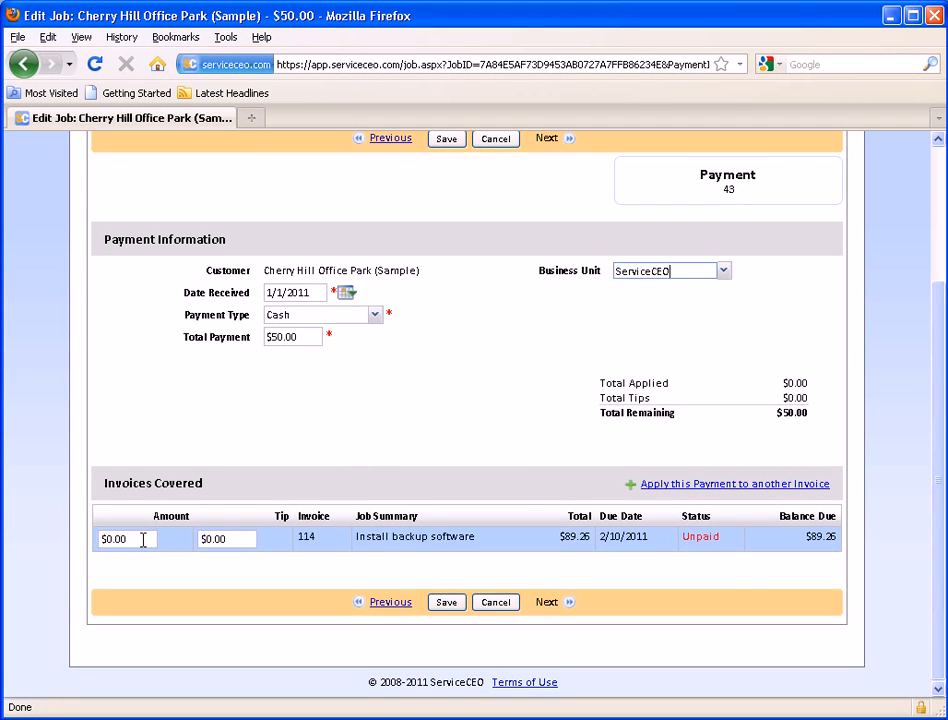
text(50)
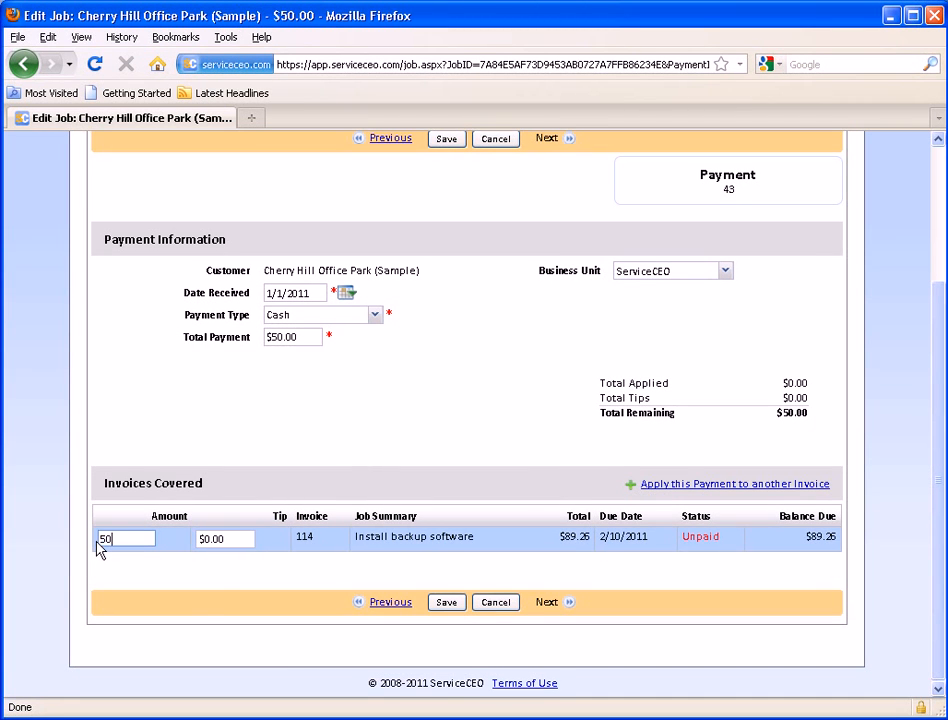
click(211, 576)
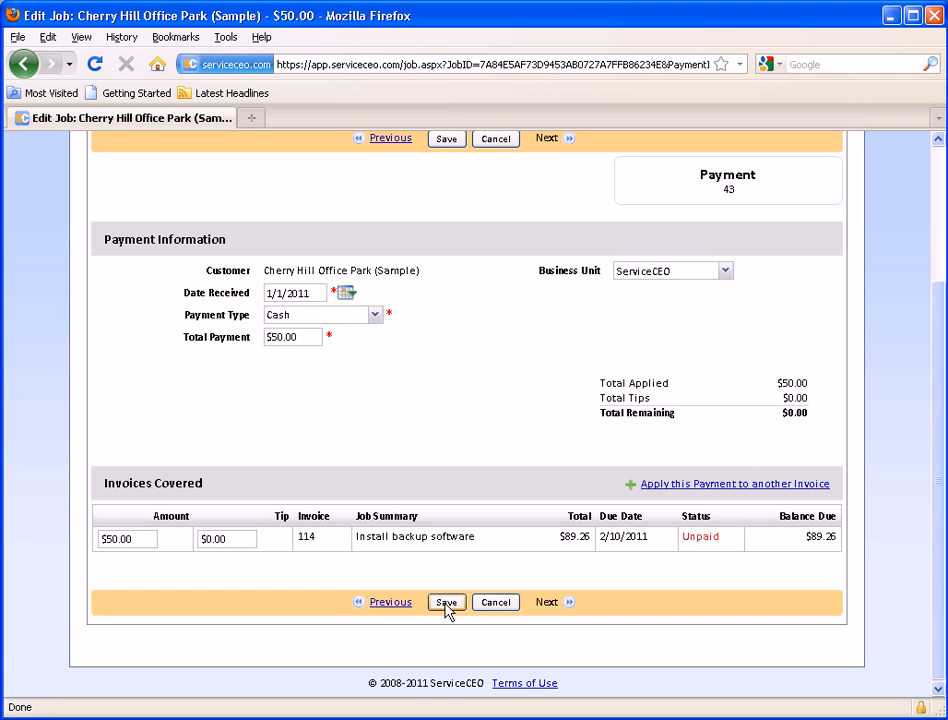
click(446, 604)
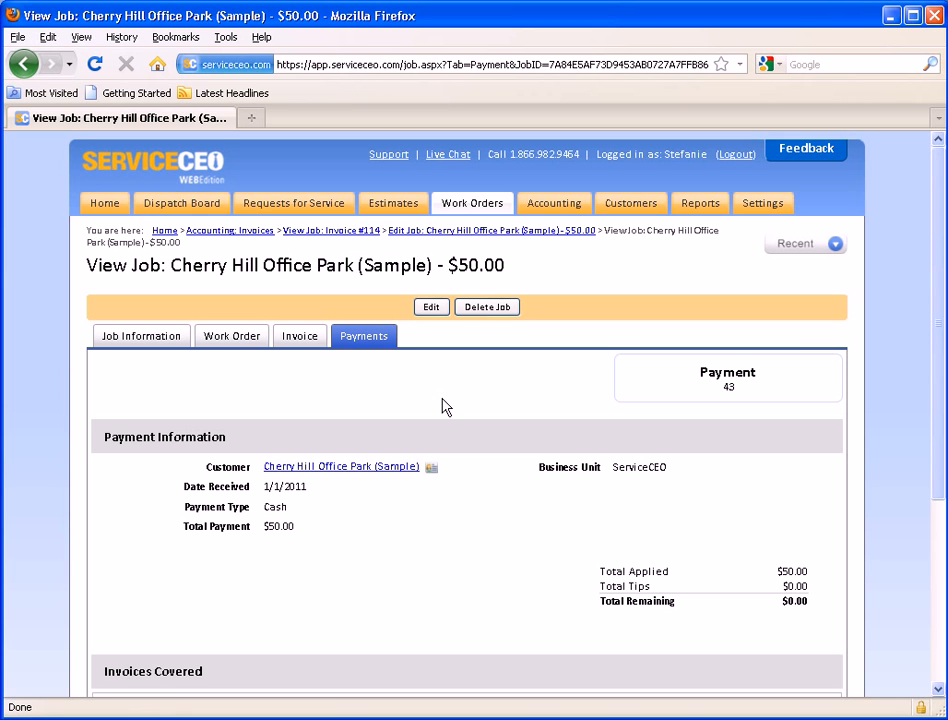
Step: Open the job's invoice and examine its payment status, amount paid and balance due
click(287, 340)
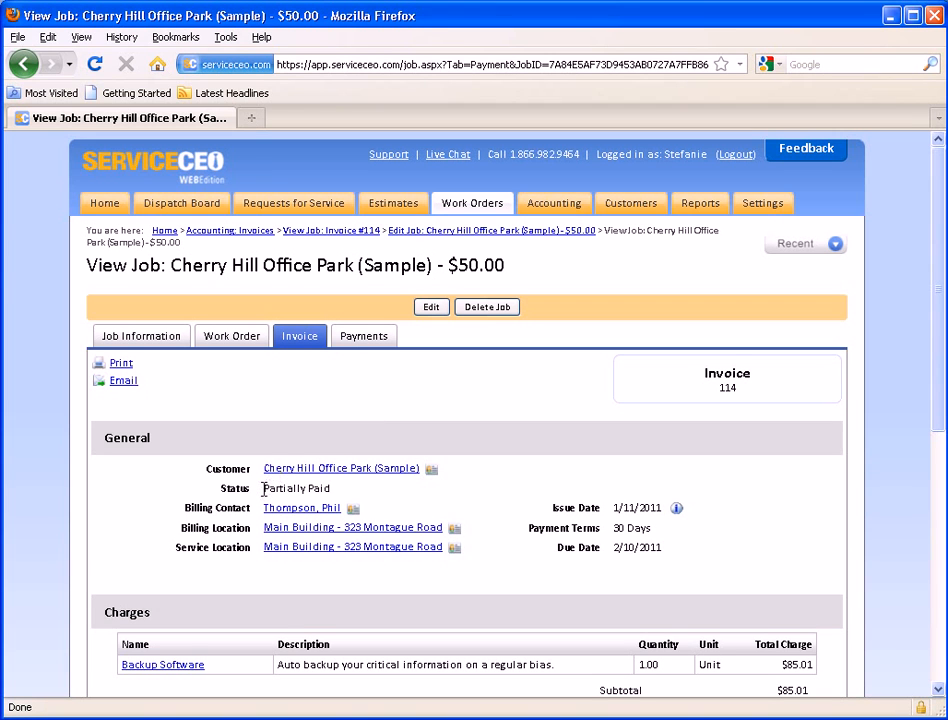
drag(264, 488, 360, 493)
click(522, 508)
scroll(521, 508, down, 3)
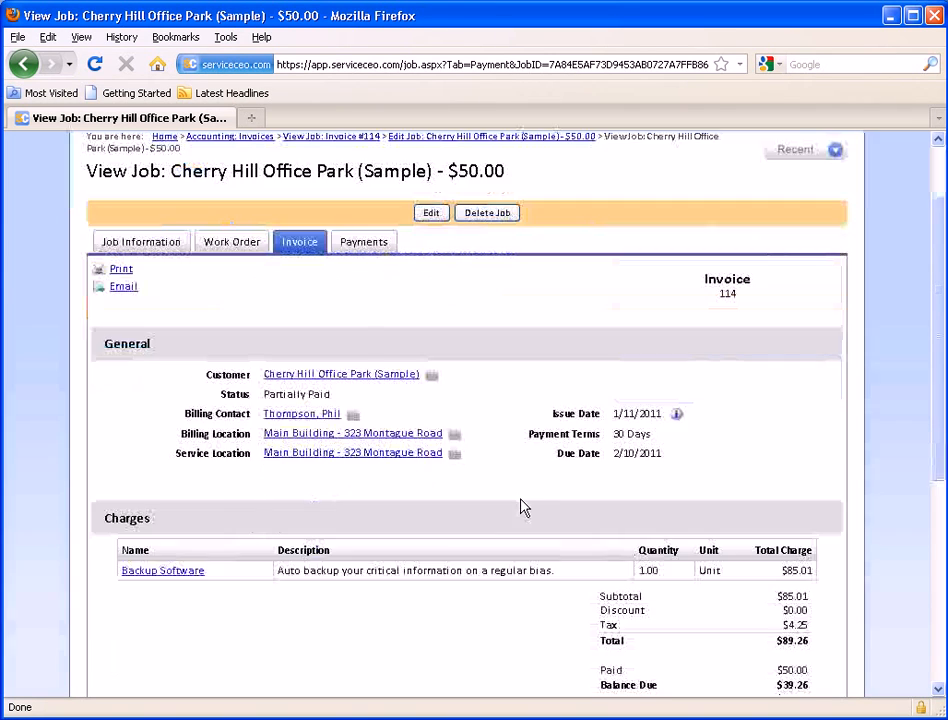
scroll(521, 508, down, 3)
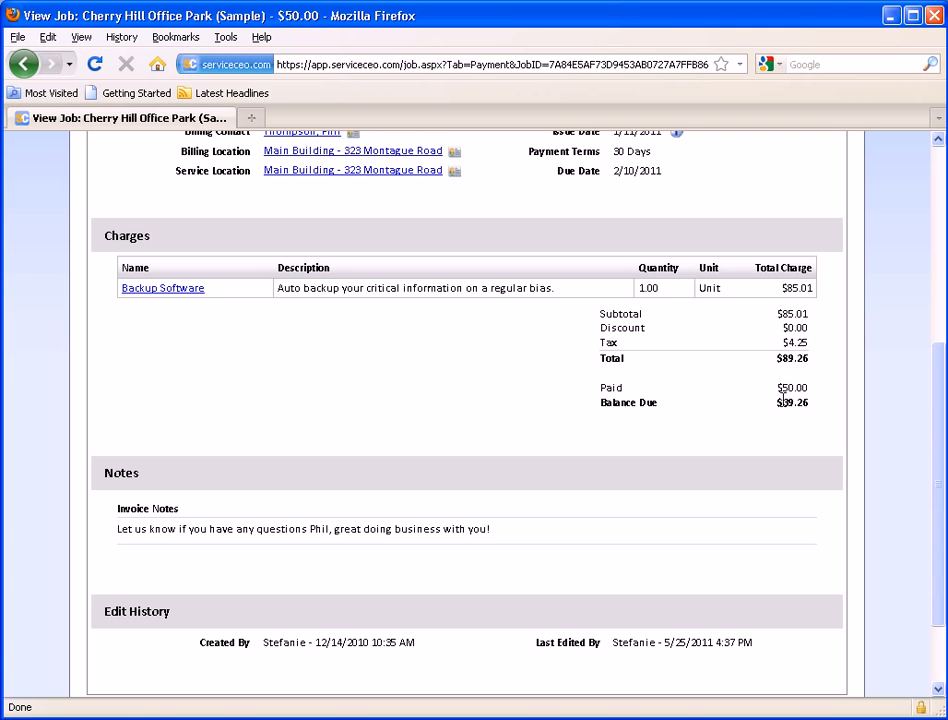
drag(782, 402, 815, 408)
click(534, 432)
scroll(535, 431, up, 7)
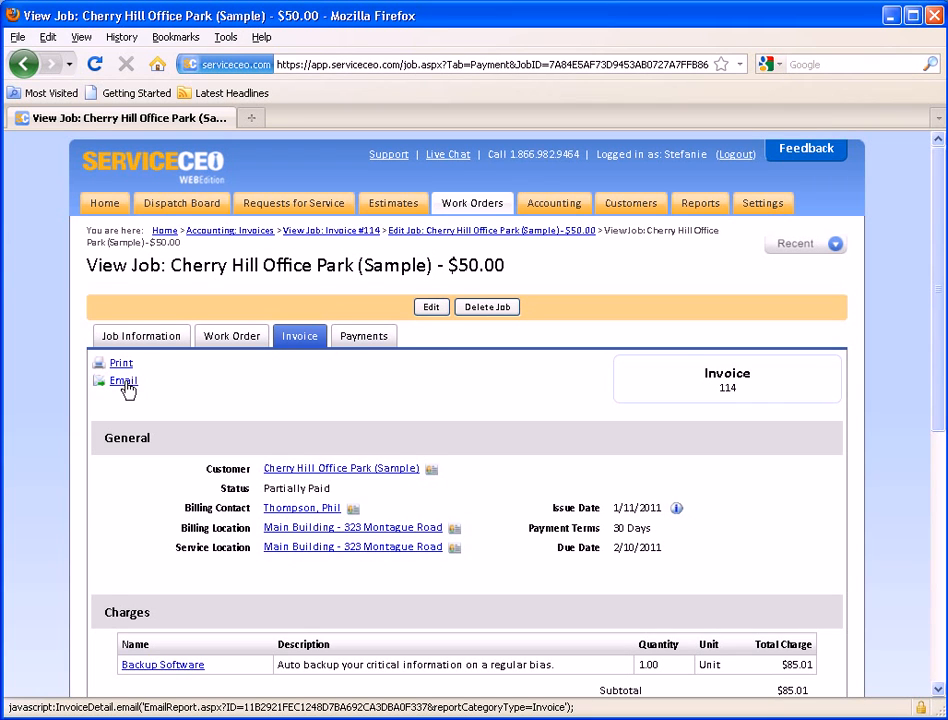
Step: Start a new payment for the job, keep the date received as 5/25/2011, and set the payment type to Check
click(372, 343)
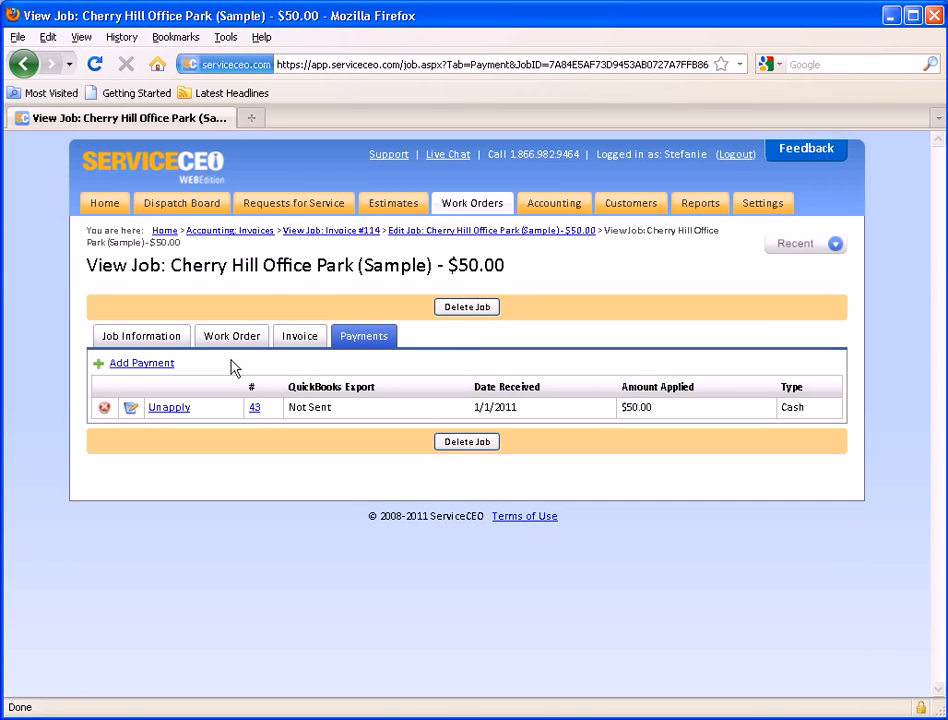
click(153, 369)
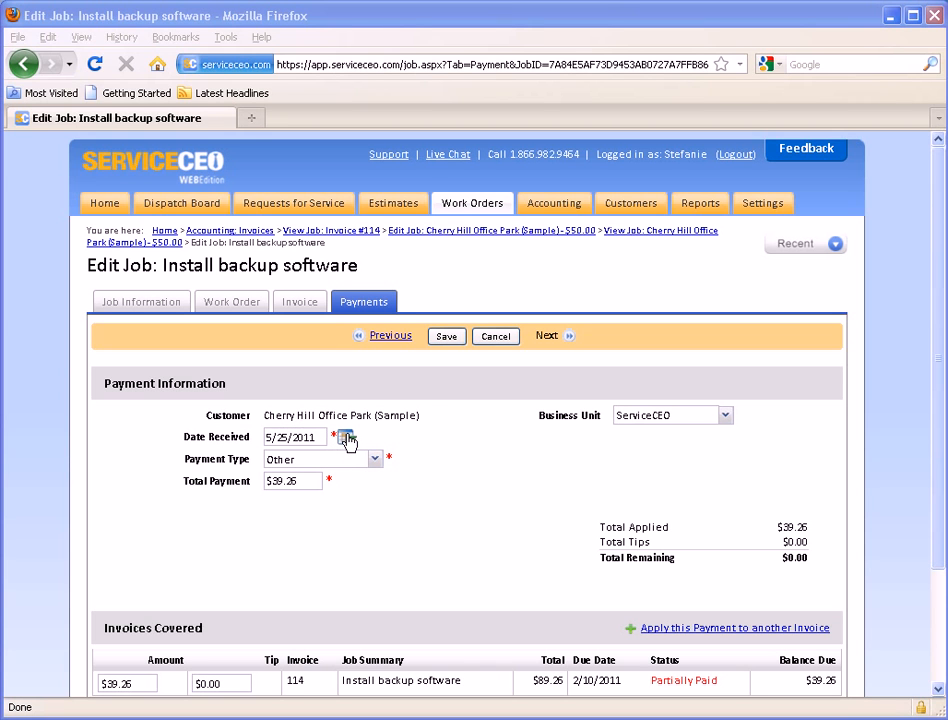
click(347, 440)
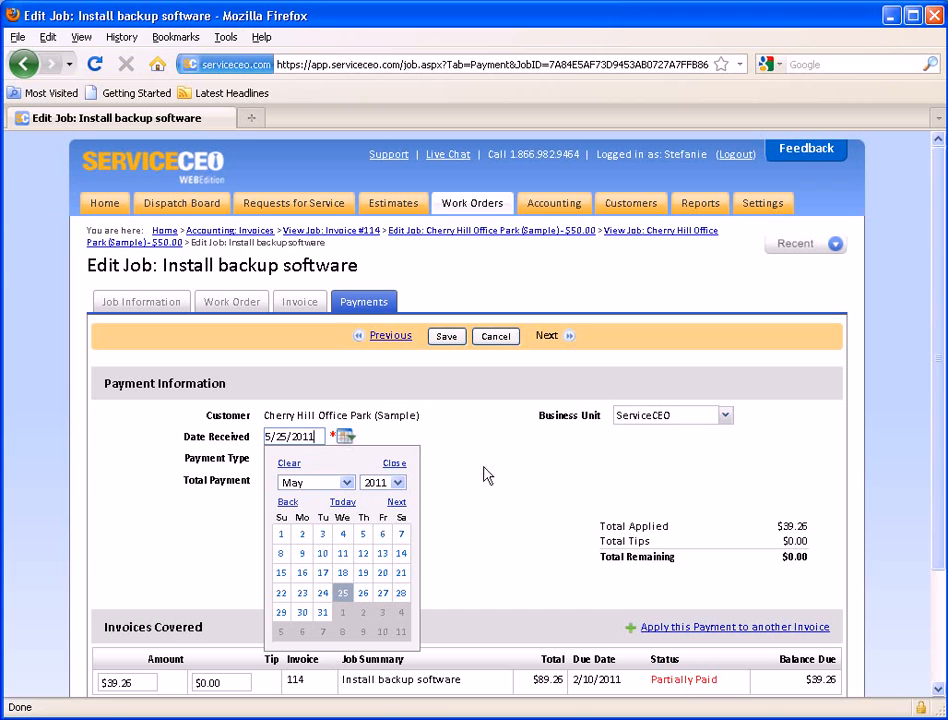
click(394, 463)
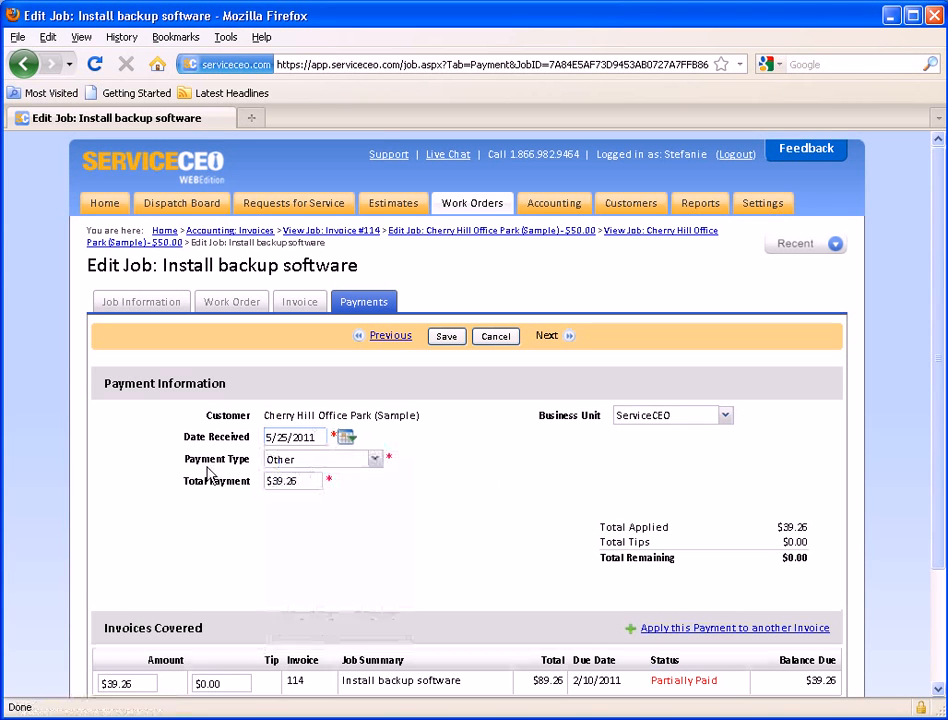
click(374, 462)
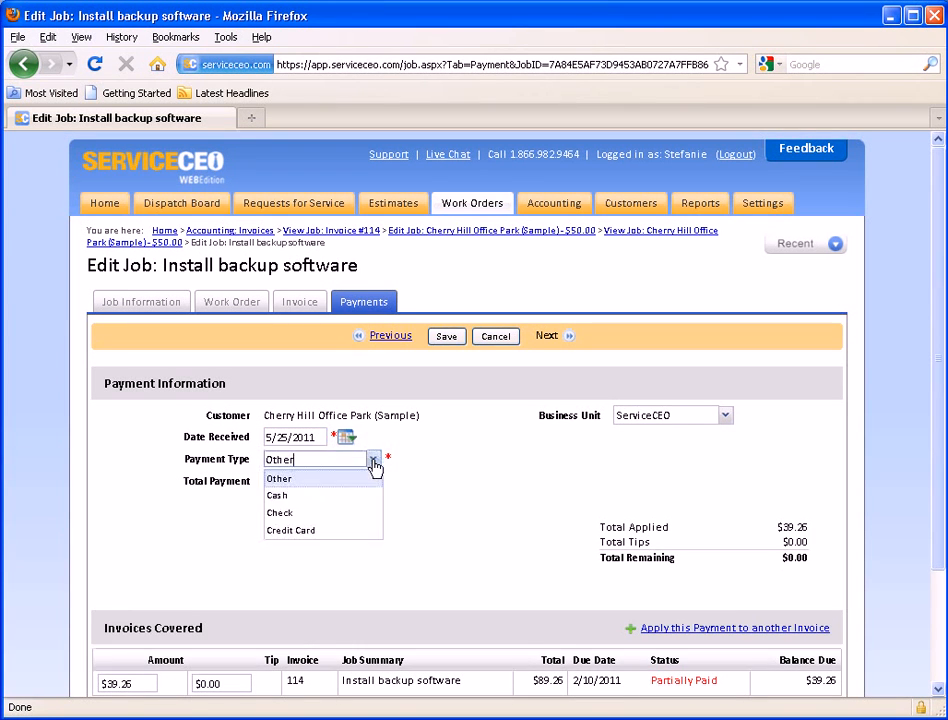
click(306, 514)
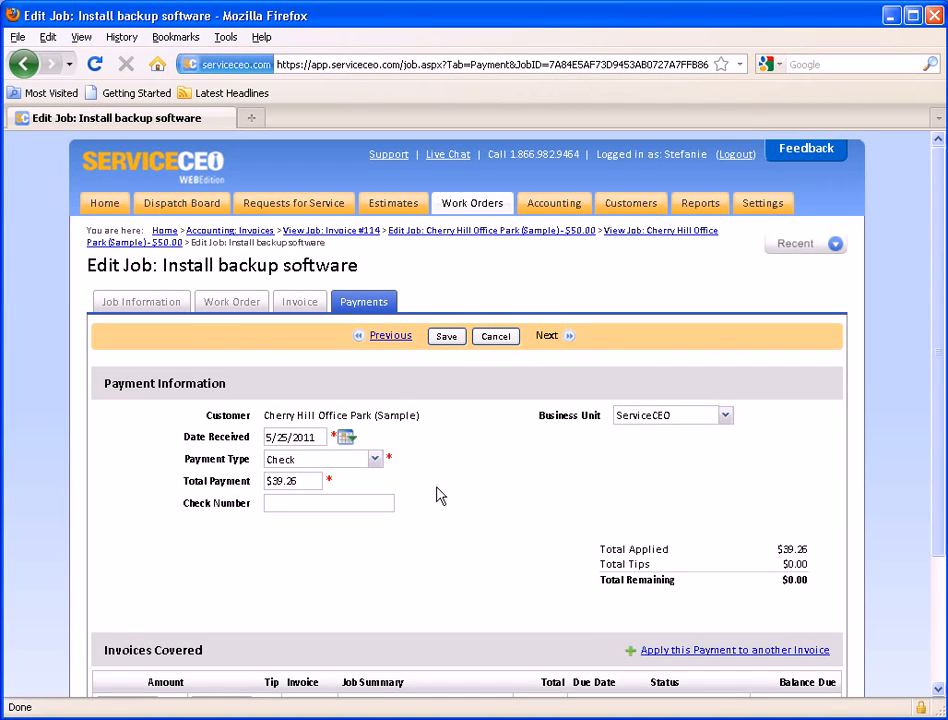
Step: Enter check number 23 and set the total payment to $50.00
scroll(440, 495, down, 2)
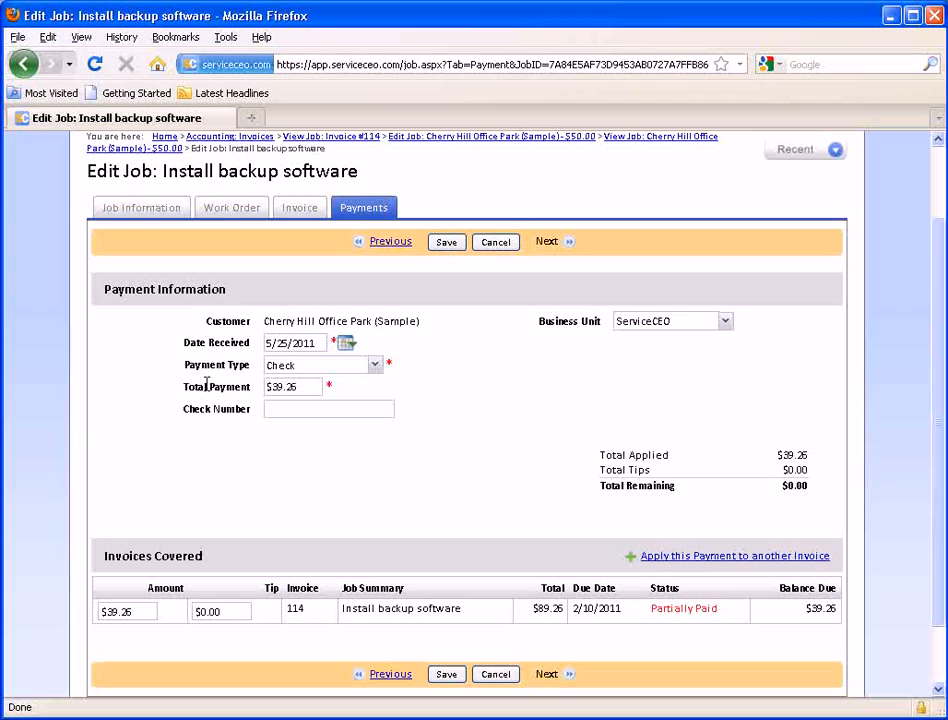
click(281, 408)
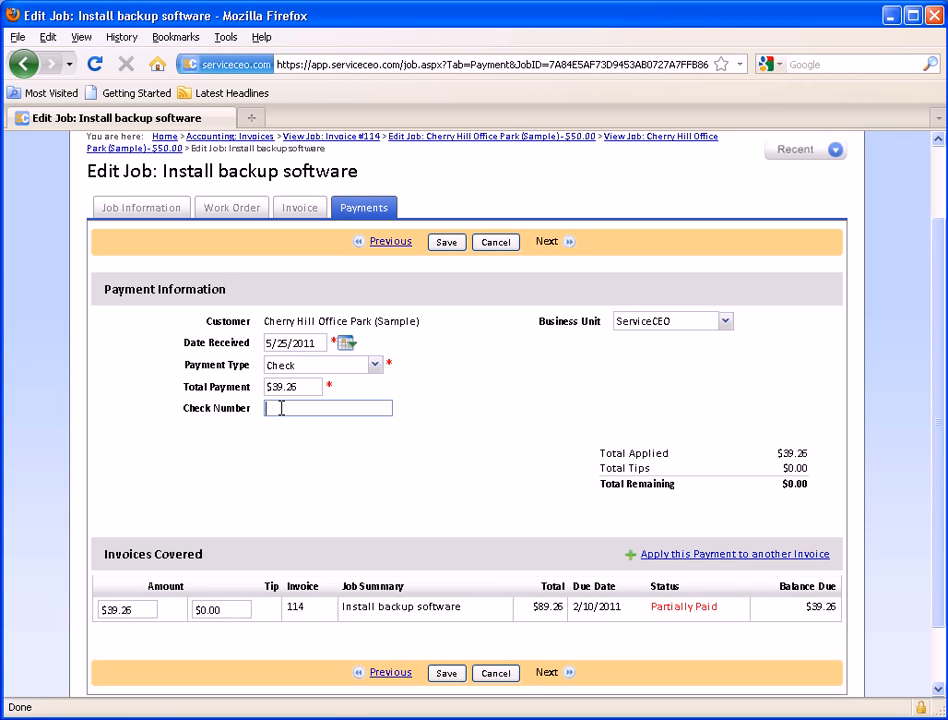
text(23)
drag(307, 386, 262, 387)
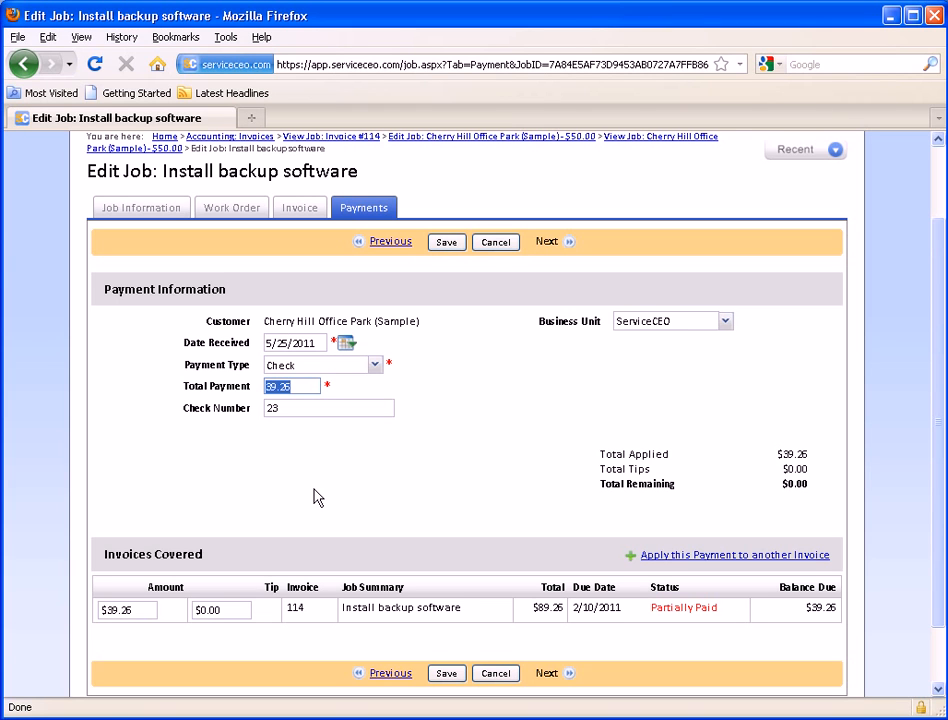
text(50)
click(433, 452)
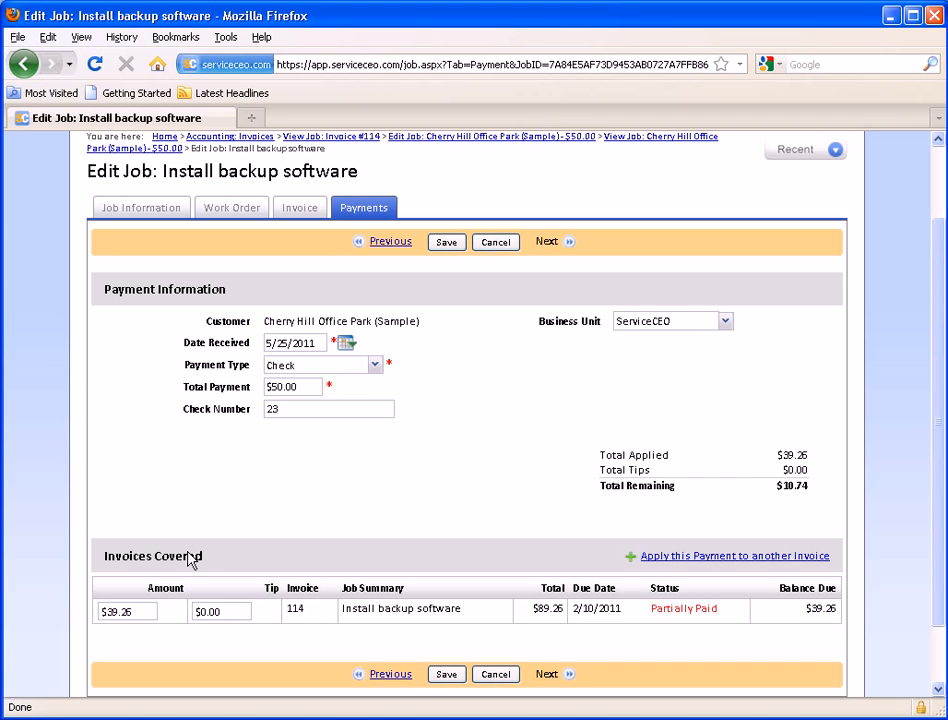
Step: Enter a $10.74 tip for invoice 114 under the covered invoices, and save the payment
drag(139, 614, 90, 612)
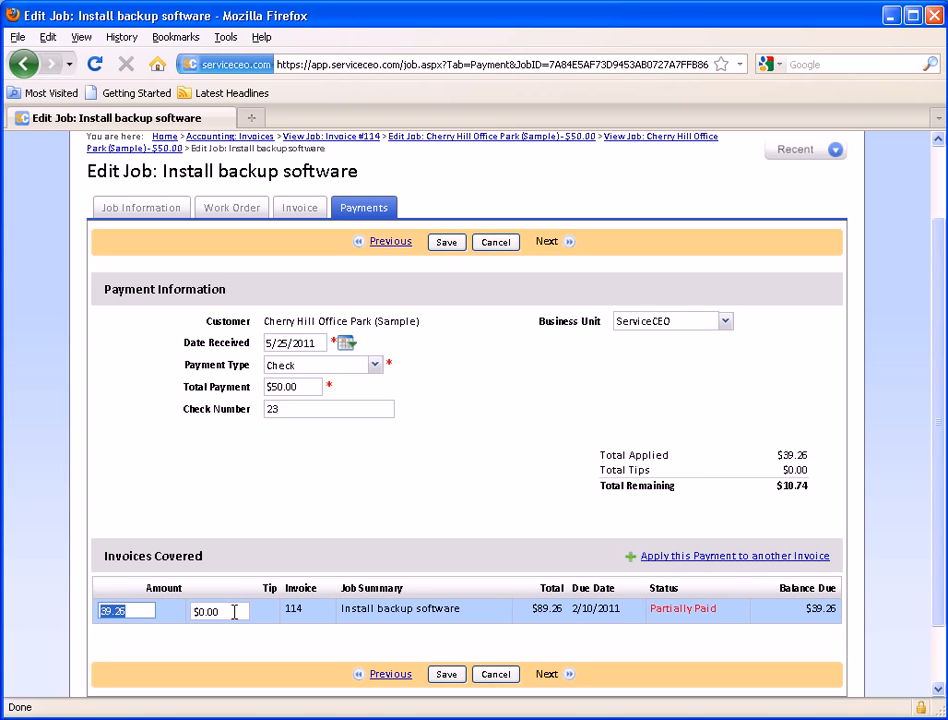
drag(234, 612, 192, 612)
text(10.74)
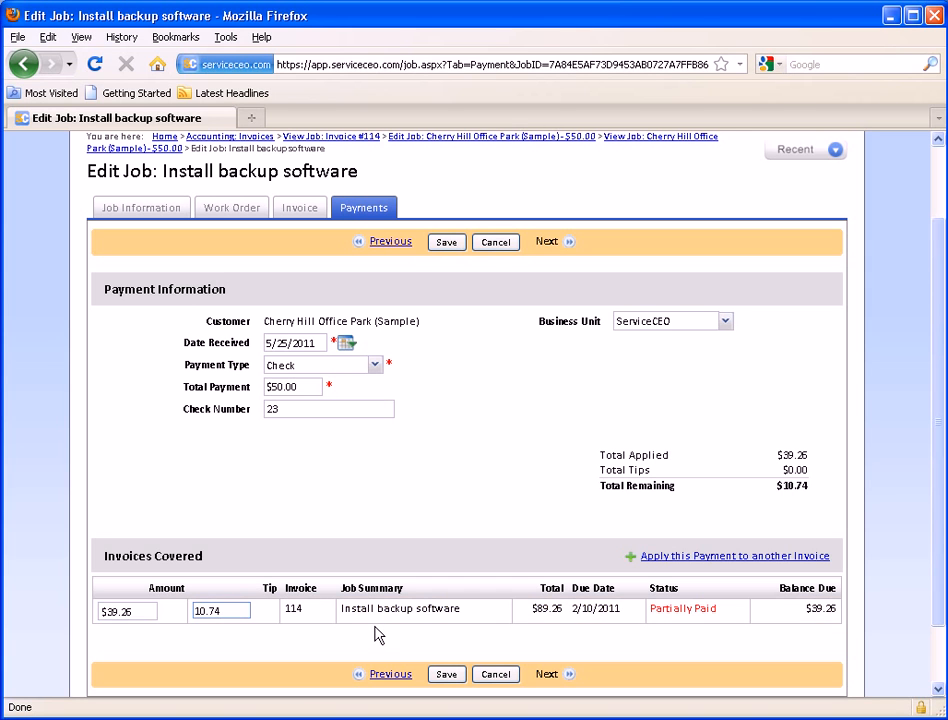
click(338, 630)
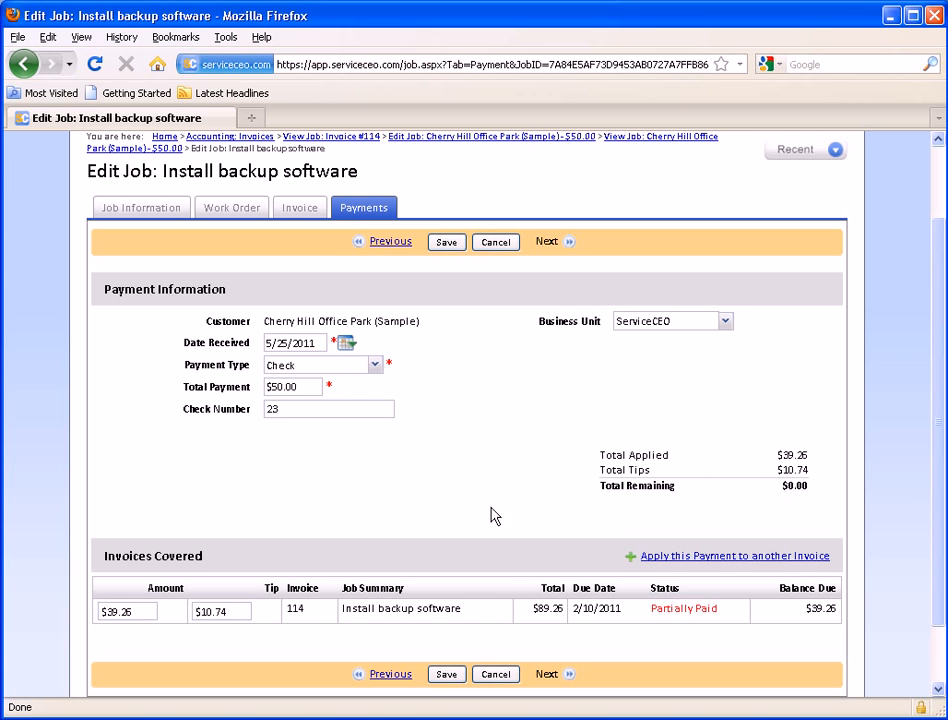
click(446, 675)
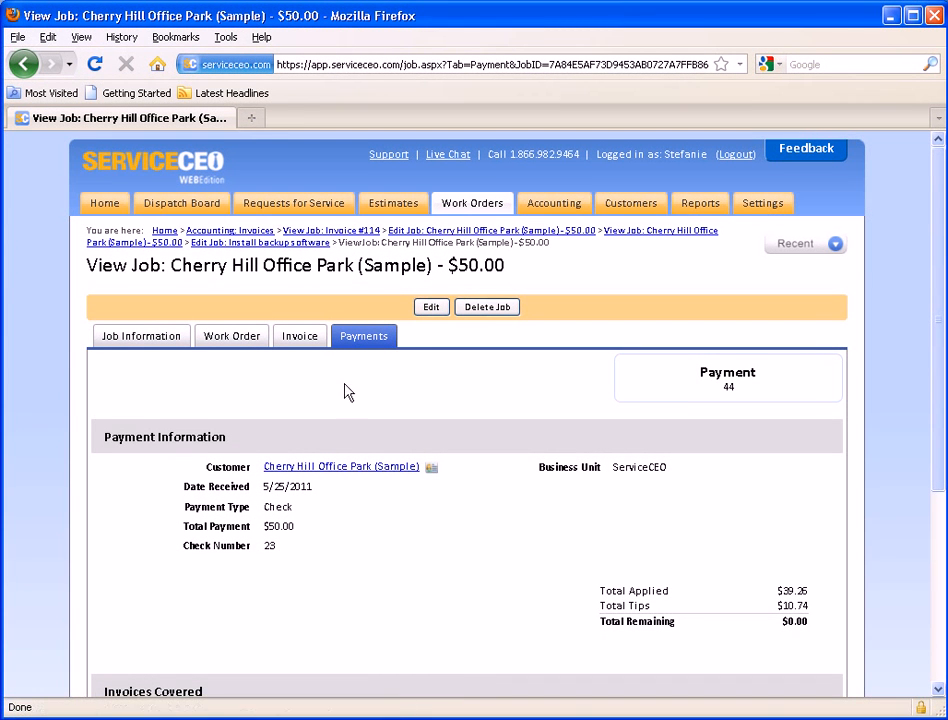
Step: Open the job's invoice again and check its status, charges, paid amount and balance due after the check payment
click(305, 340)
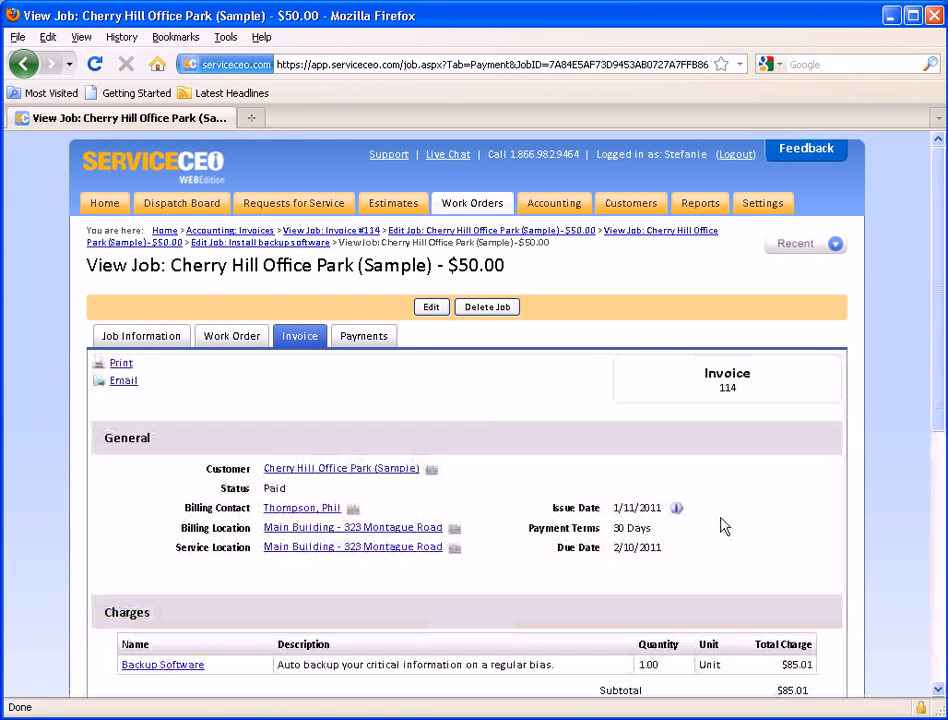
drag(266, 490, 298, 494)
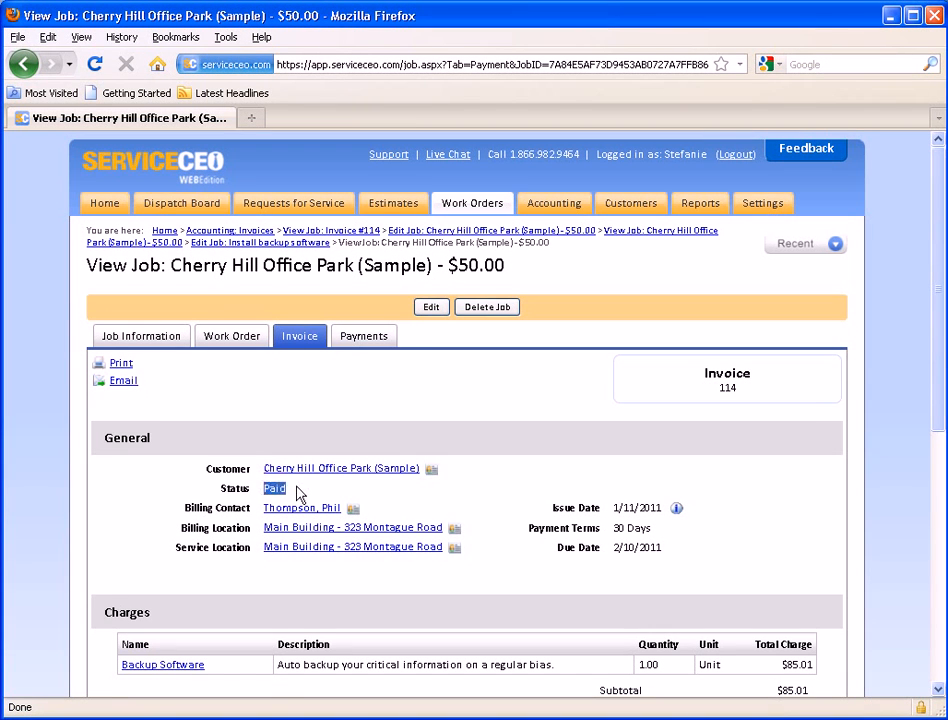
scroll(577, 516, down, 5)
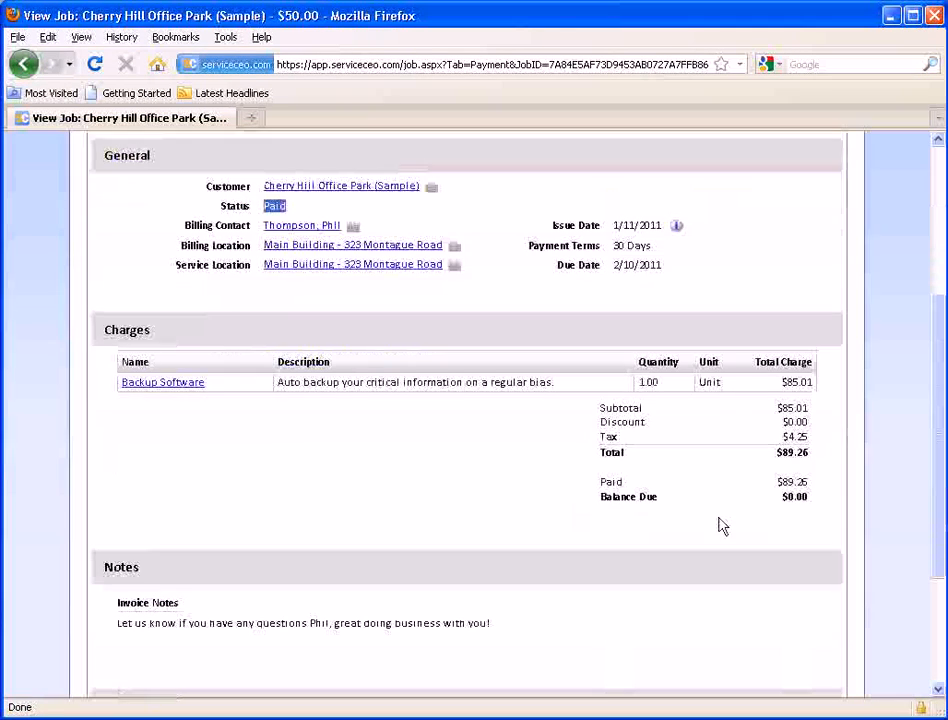
scroll(345, 495, up, 5)
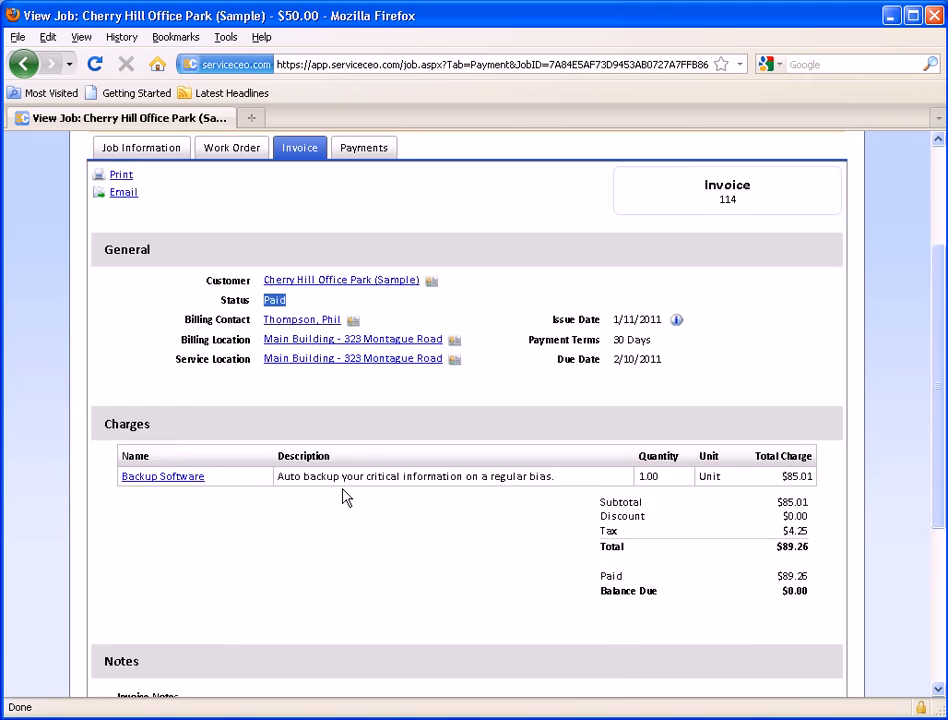